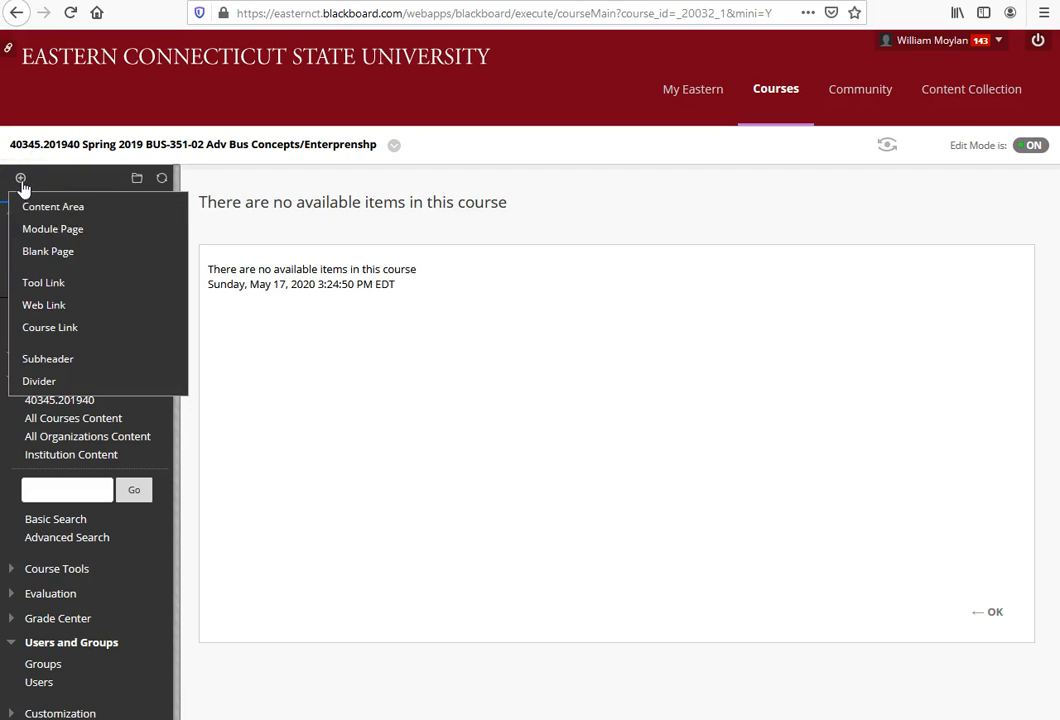
# Step: Add a content area named Day One to the course menu
pyautogui.click(52, 186)
pyautogui.click(20, 178)
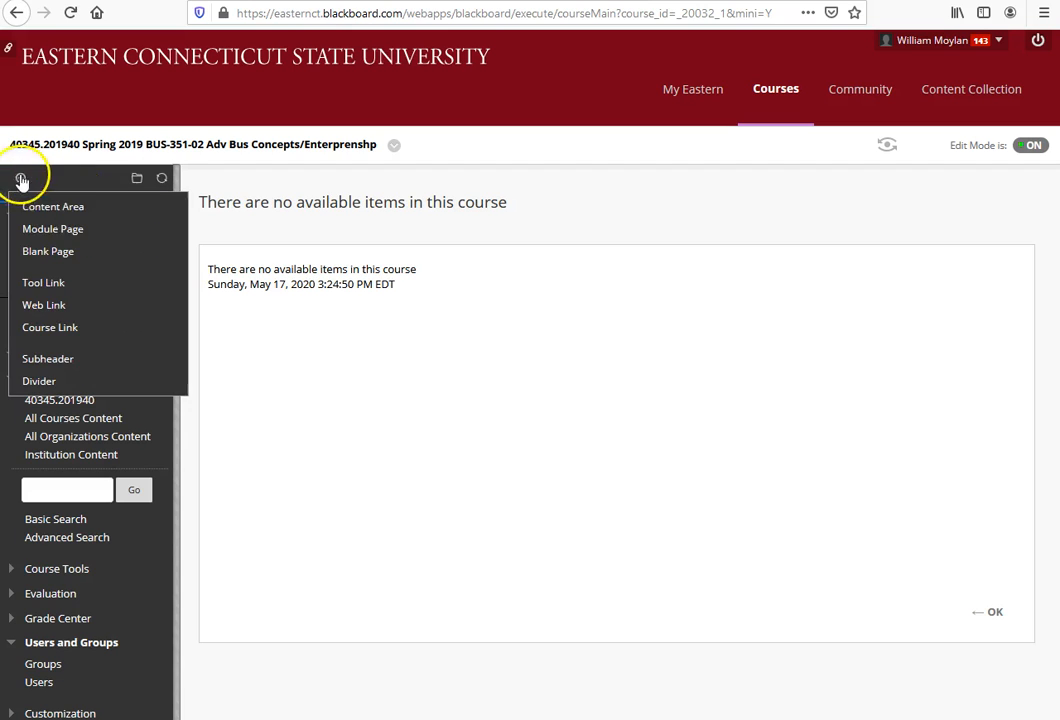
pyautogui.click(56, 208)
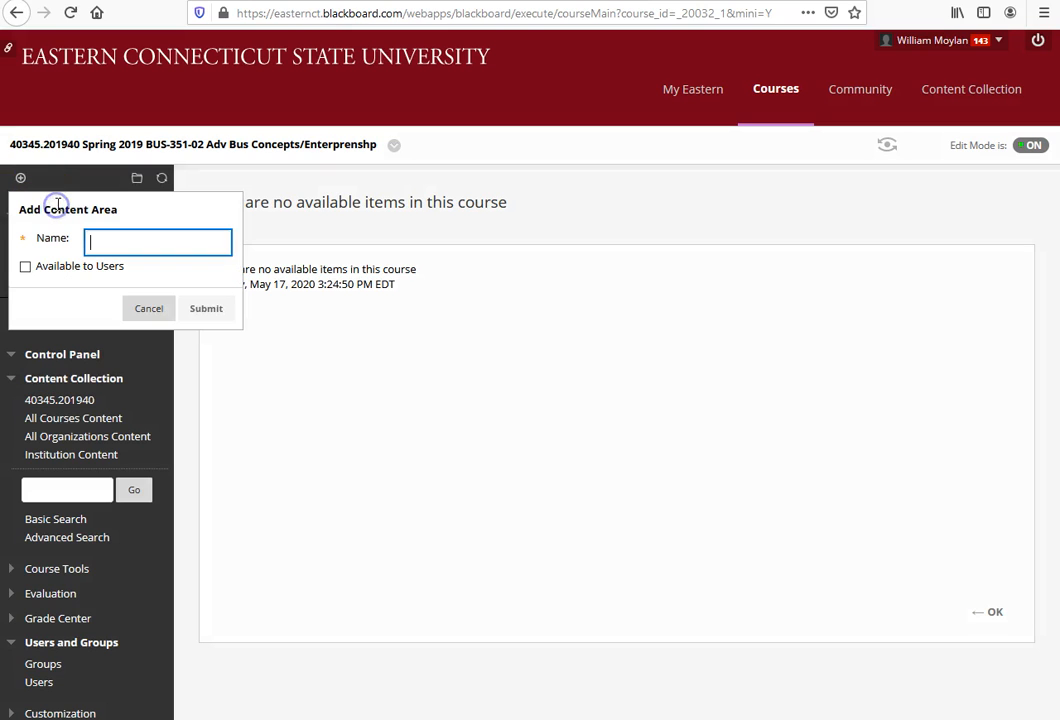
pyautogui.click(108, 240)
pyautogui.click(111, 240)
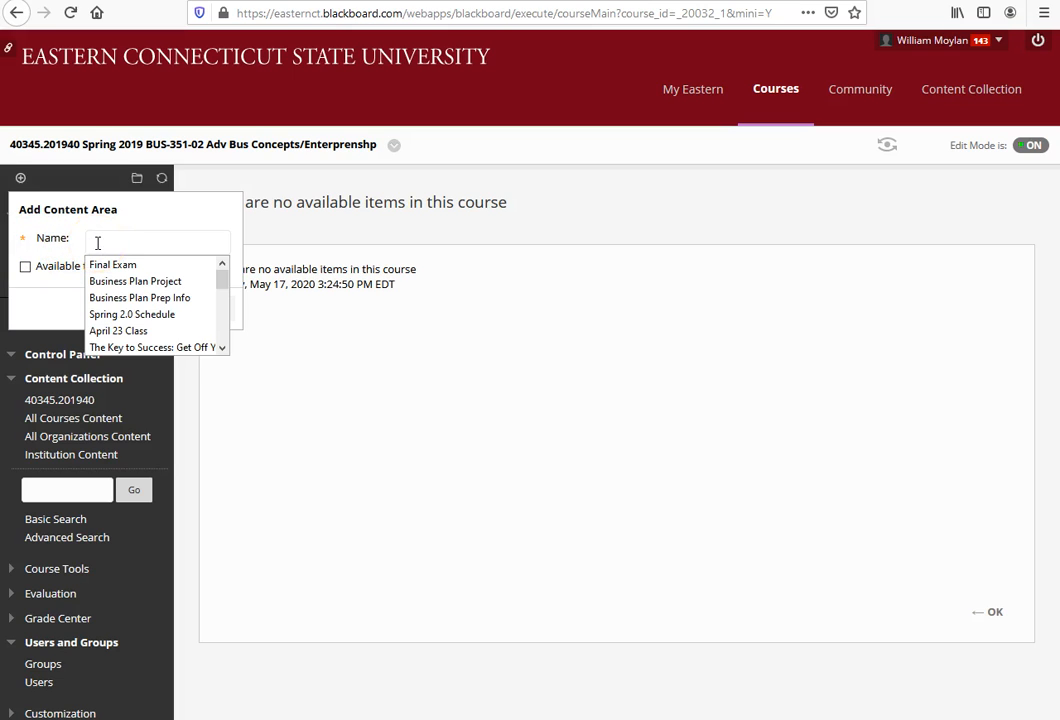
pyautogui.write('Day One')
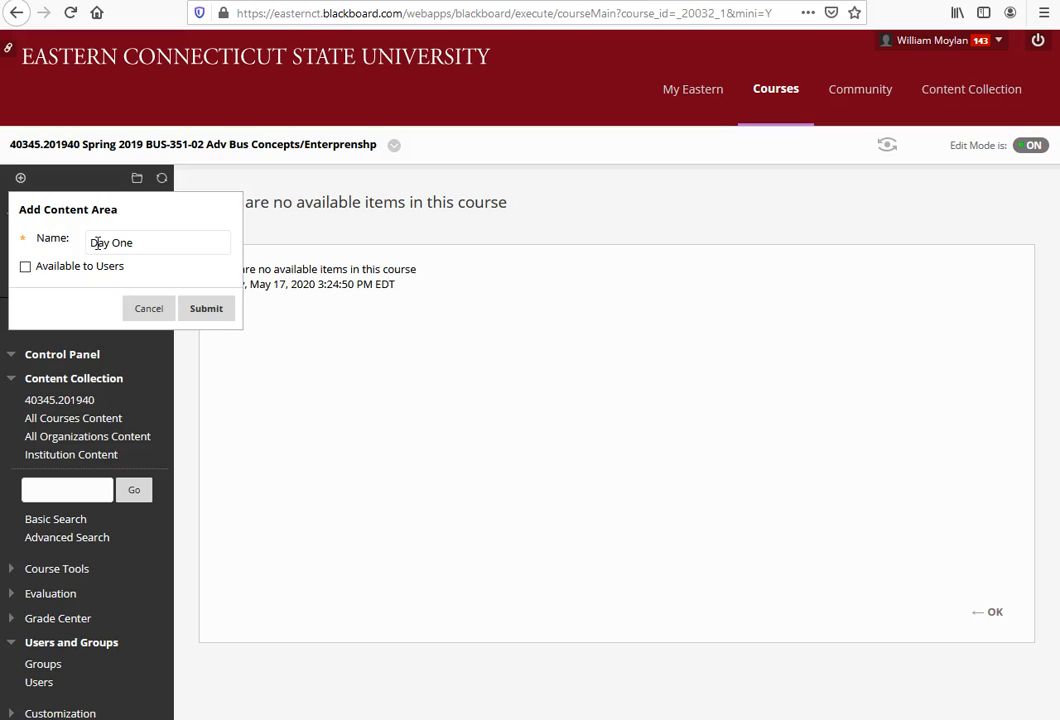
pyautogui.click(206, 308)
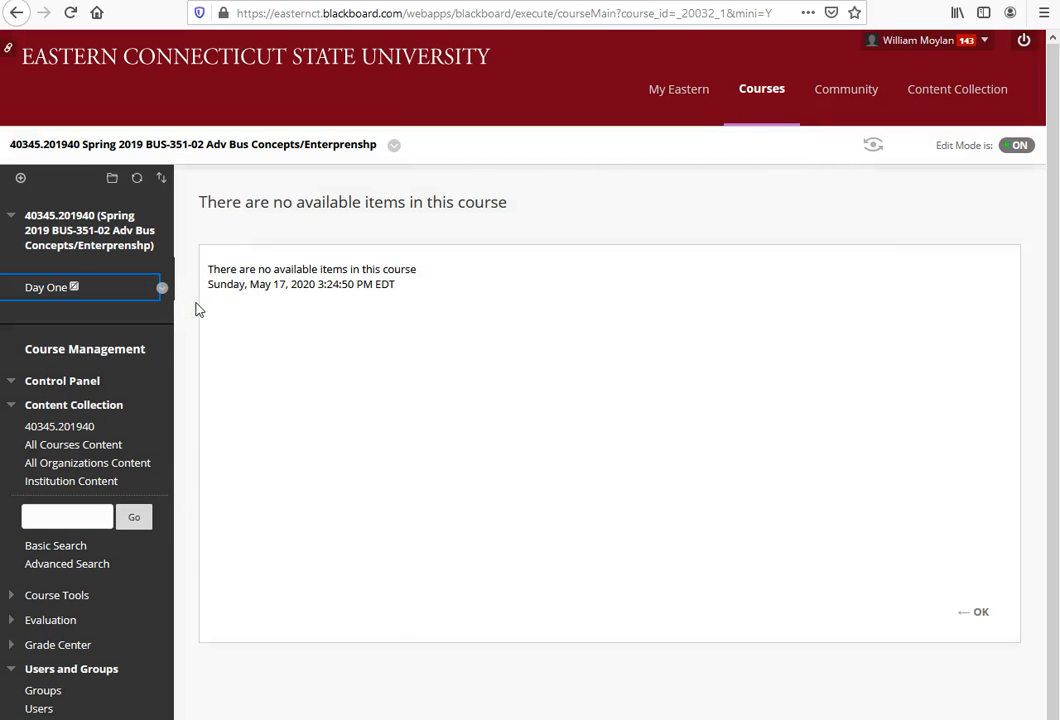
# Step: Make the Day One link in the course menu visible to students
pyautogui.moveTo(76, 290)
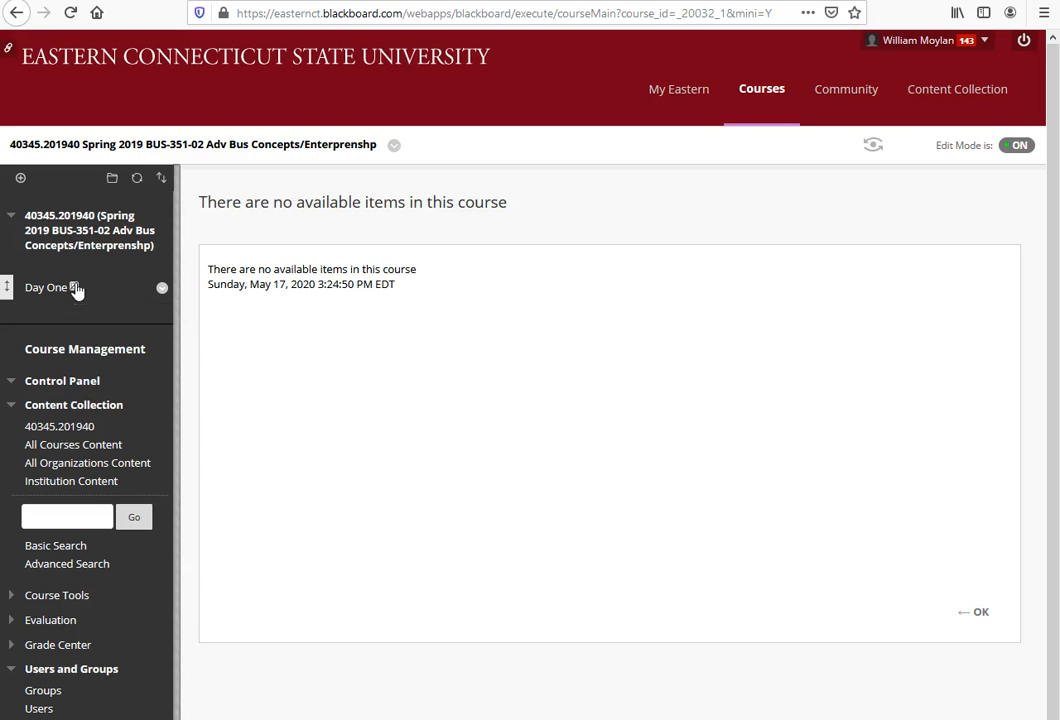
pyautogui.click(163, 289)
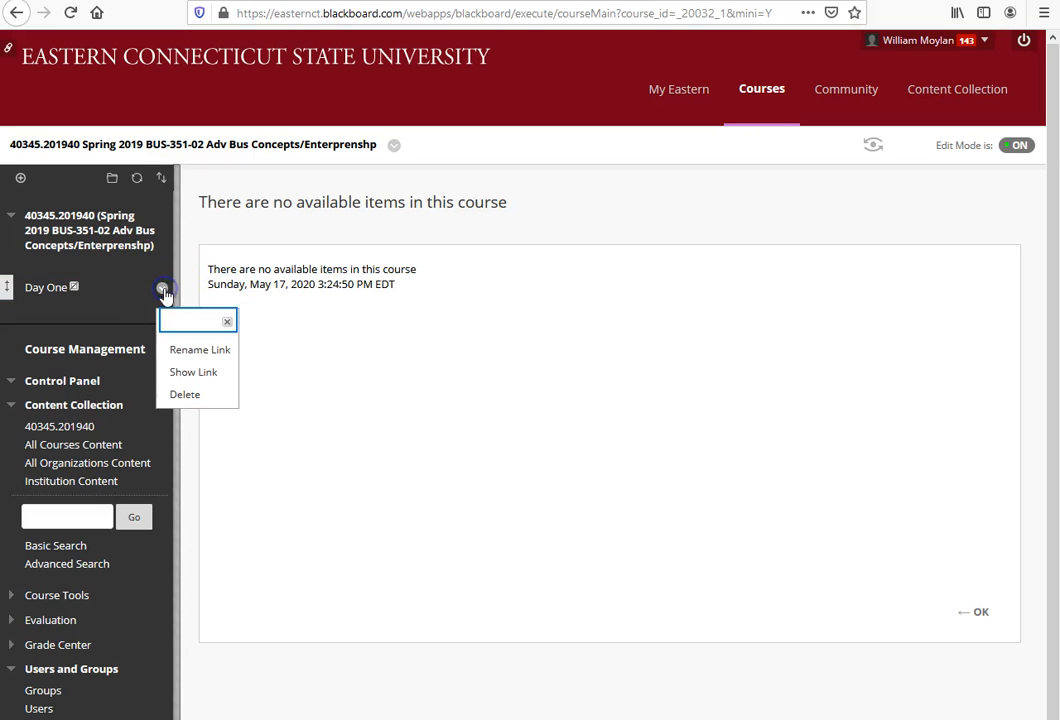
pyautogui.click(205, 376)
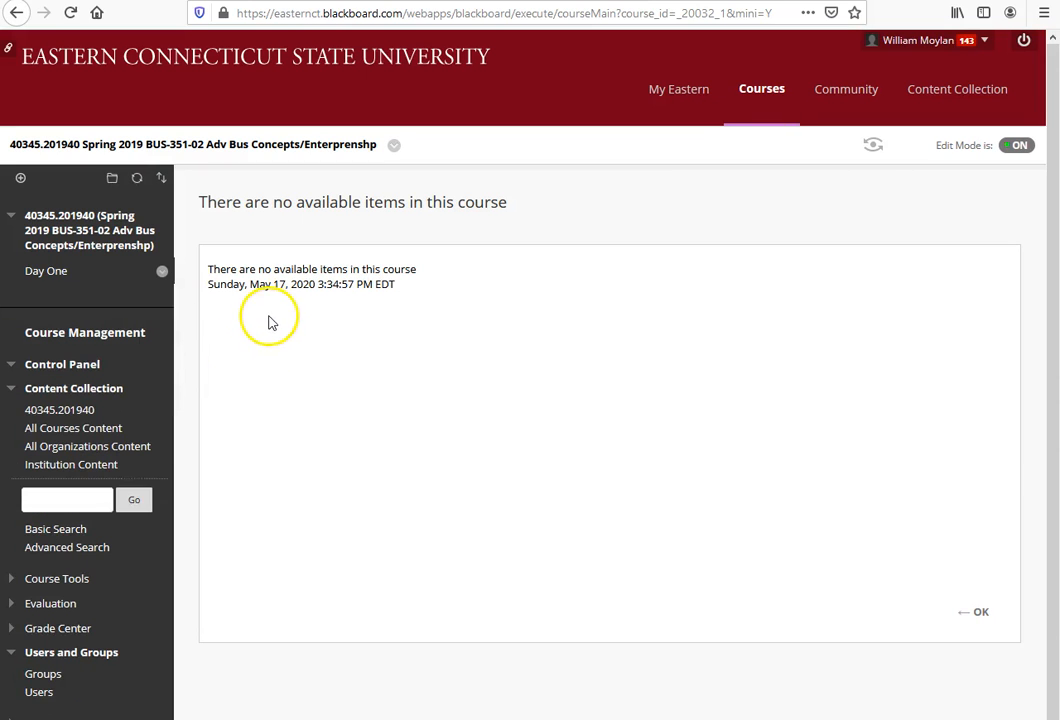
# Step: In the Day One content area, create a file item named Syllabus from the BUS 351-2 Fall 2019 syllabus document on the computer
pyautogui.click(40, 271)
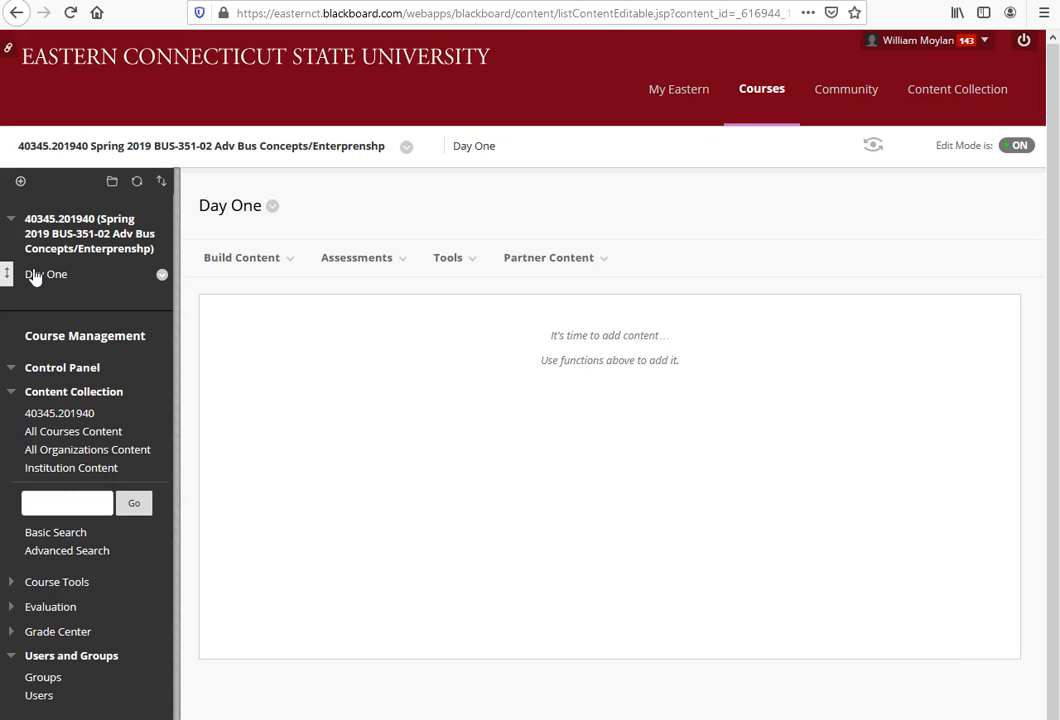
pyautogui.click(258, 265)
pyautogui.click(292, 252)
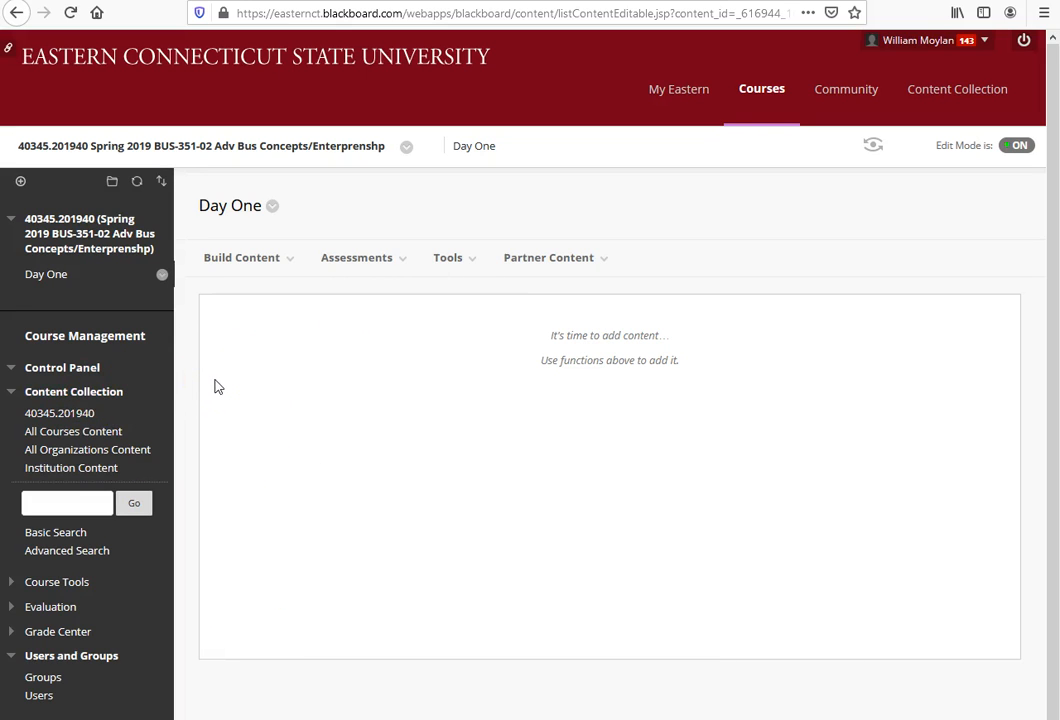
pyautogui.click(238, 260)
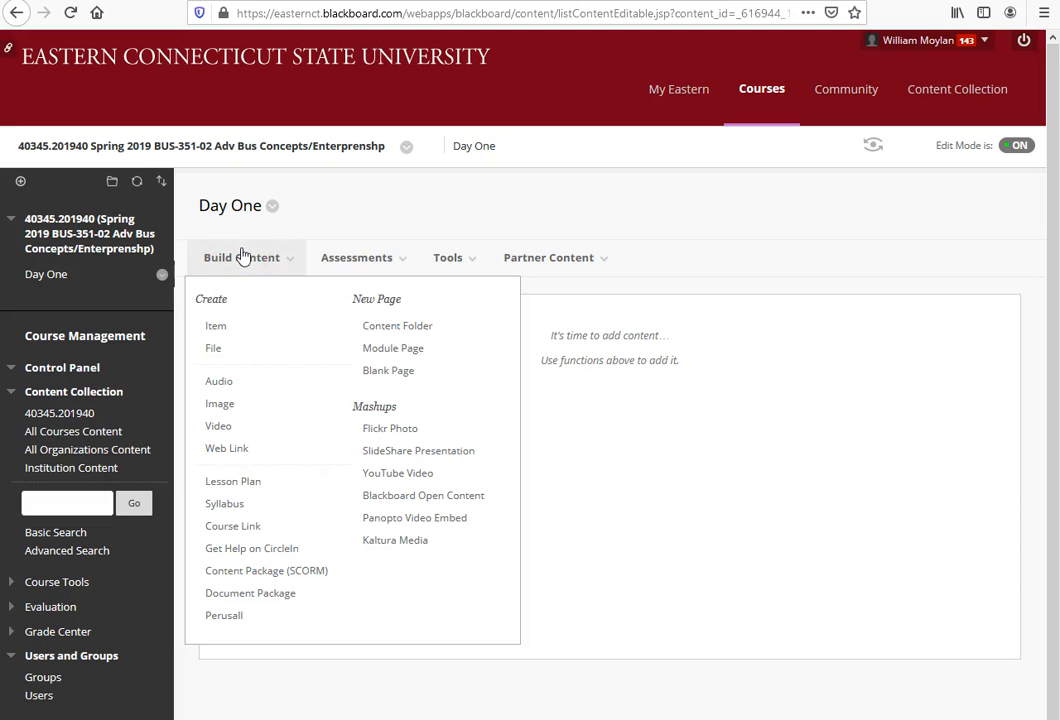
pyautogui.click(215, 349)
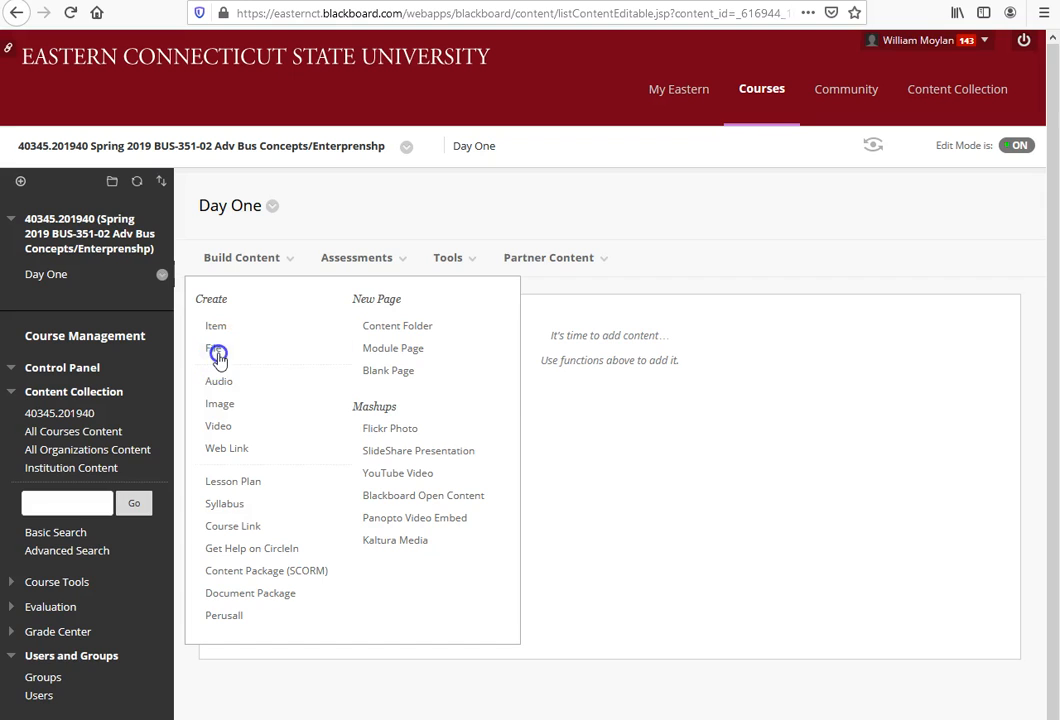
pyautogui.write('Syllabus')
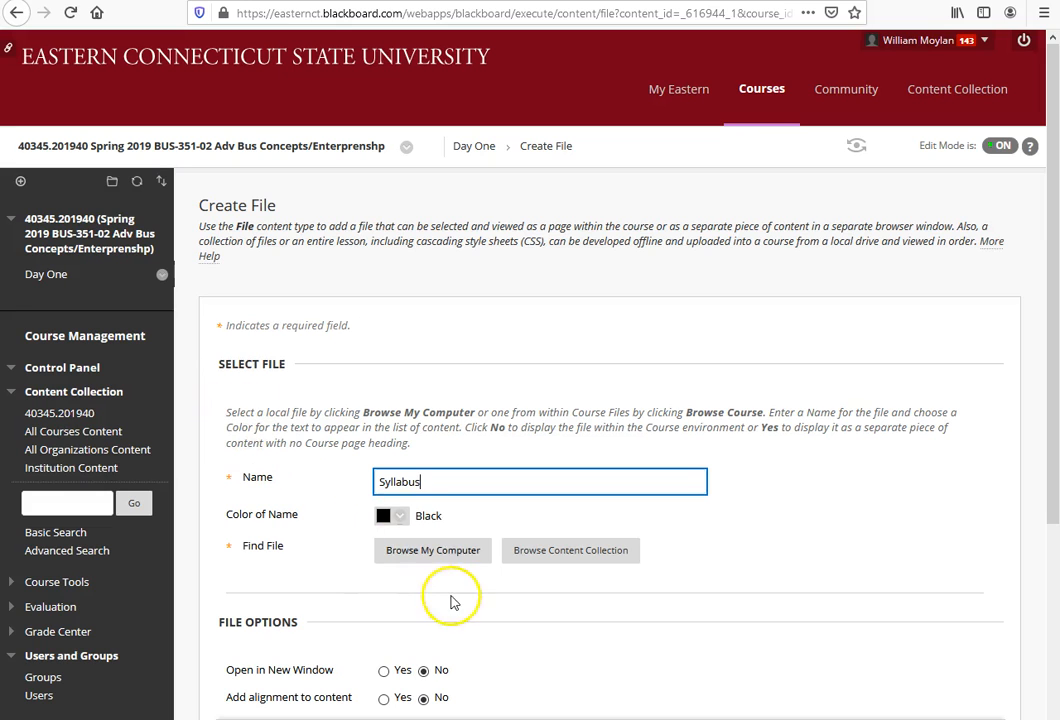
pyautogui.click(444, 553)
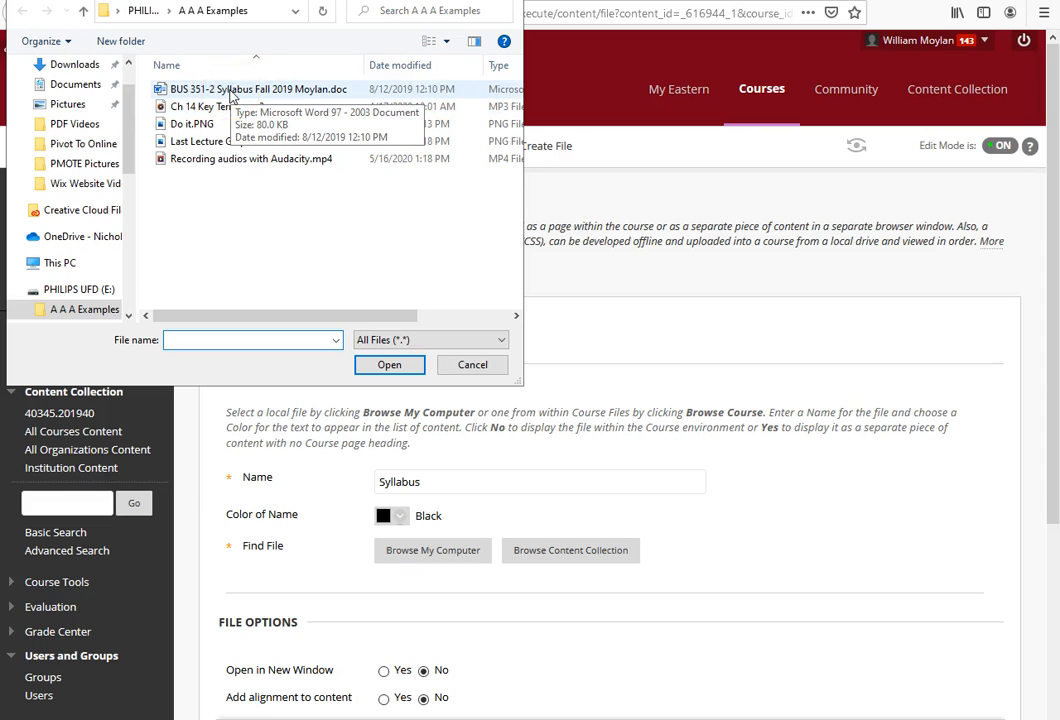
pyautogui.doubleClick(230, 92)
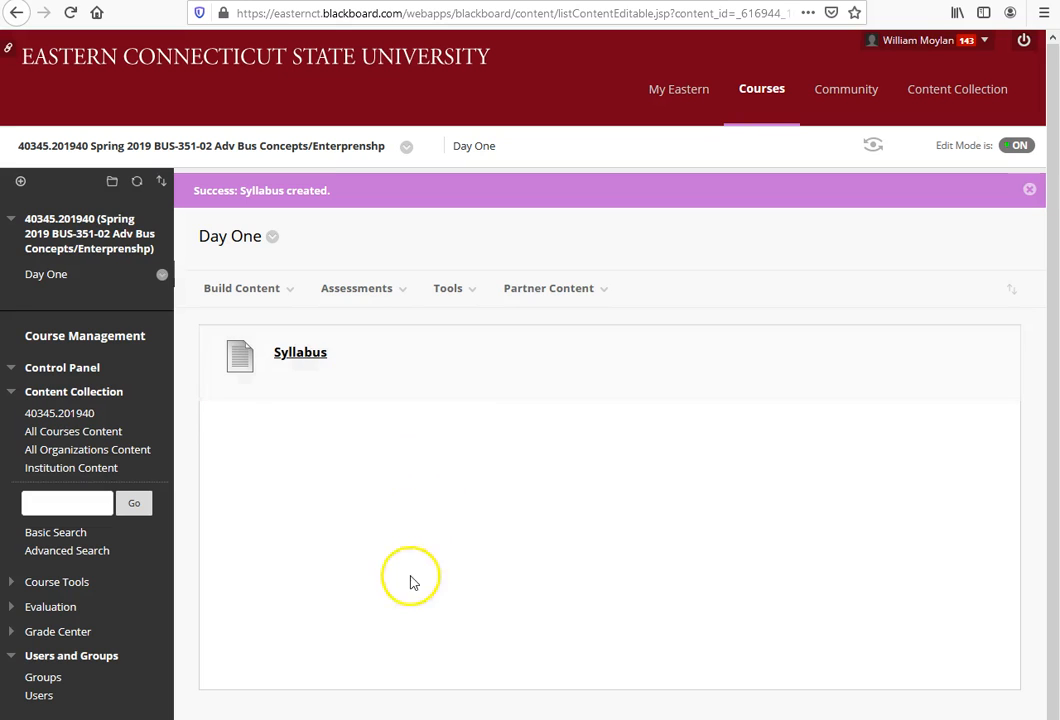
# Step: Create an audio item named Key Terms in Day One using the local file Ch 14 Key Terms.mp3
pyautogui.click(218, 288)
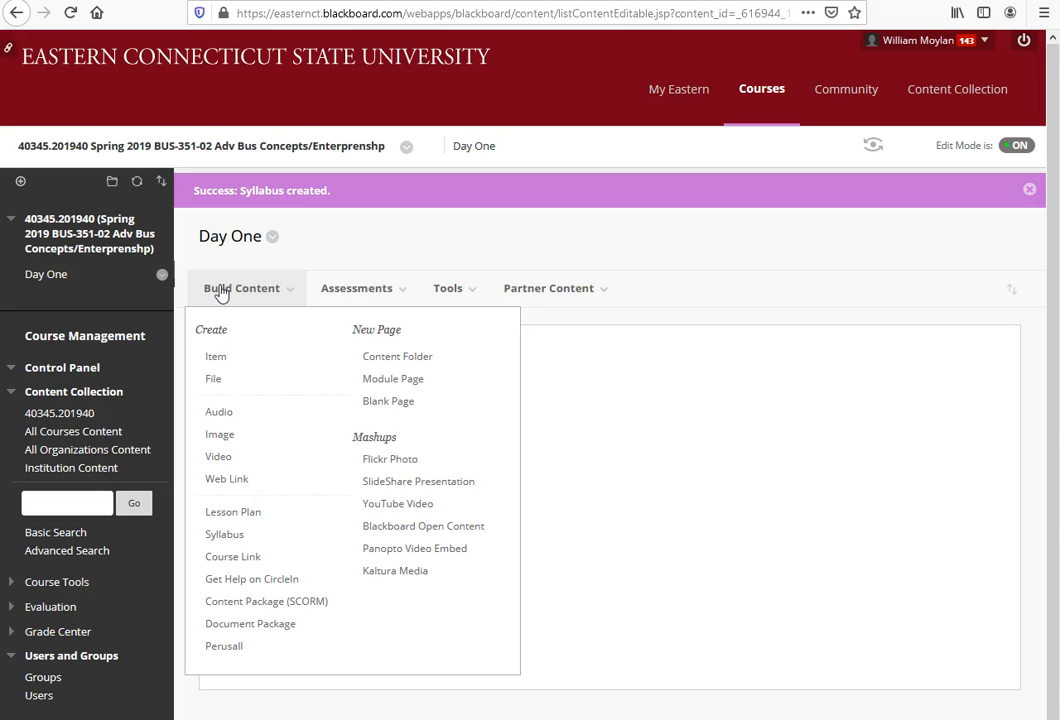
pyautogui.click(221, 413)
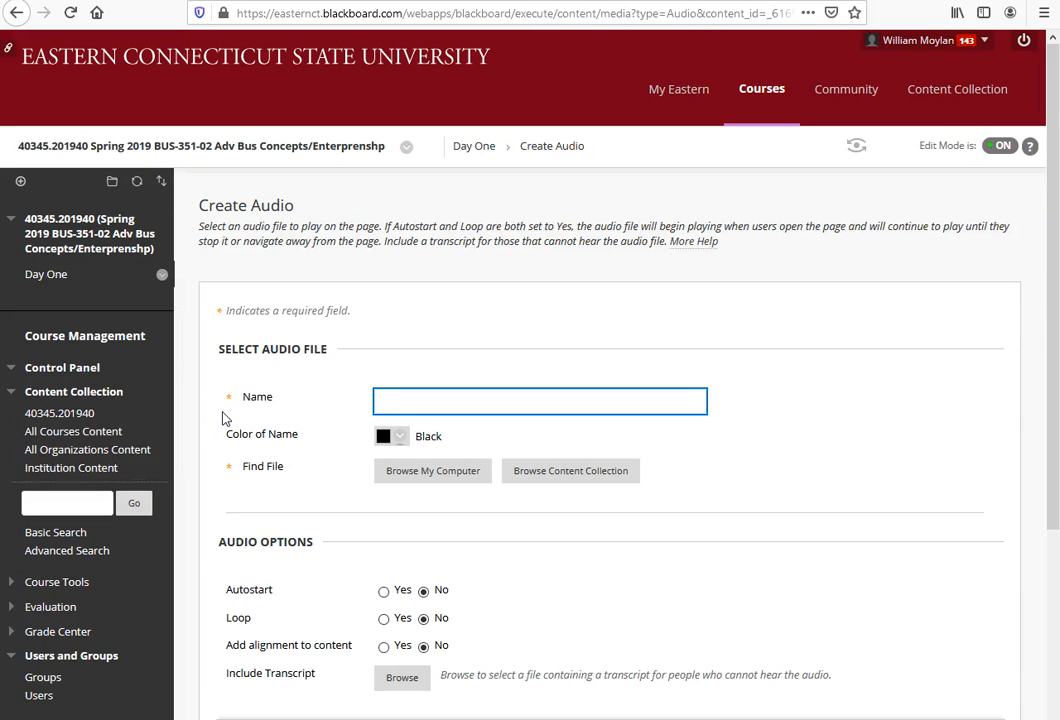
pyautogui.write('Key Terem')
pyautogui.press('BackSpace')
pyautogui.press('BackSpace')
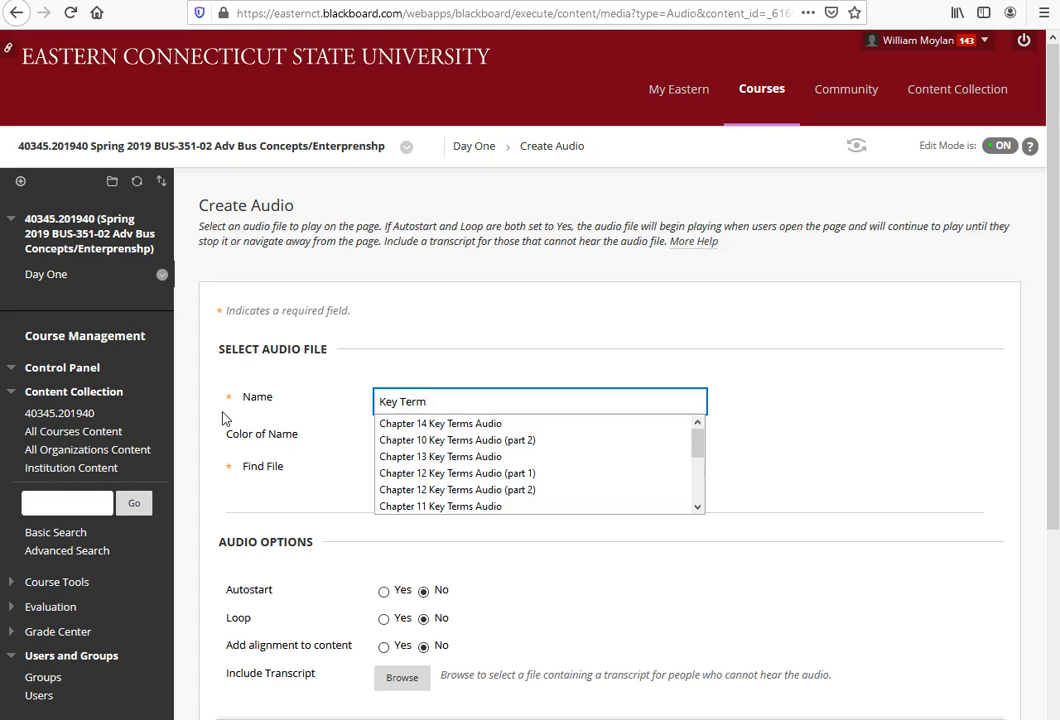
pyautogui.click(776, 426)
pyautogui.click(440, 470)
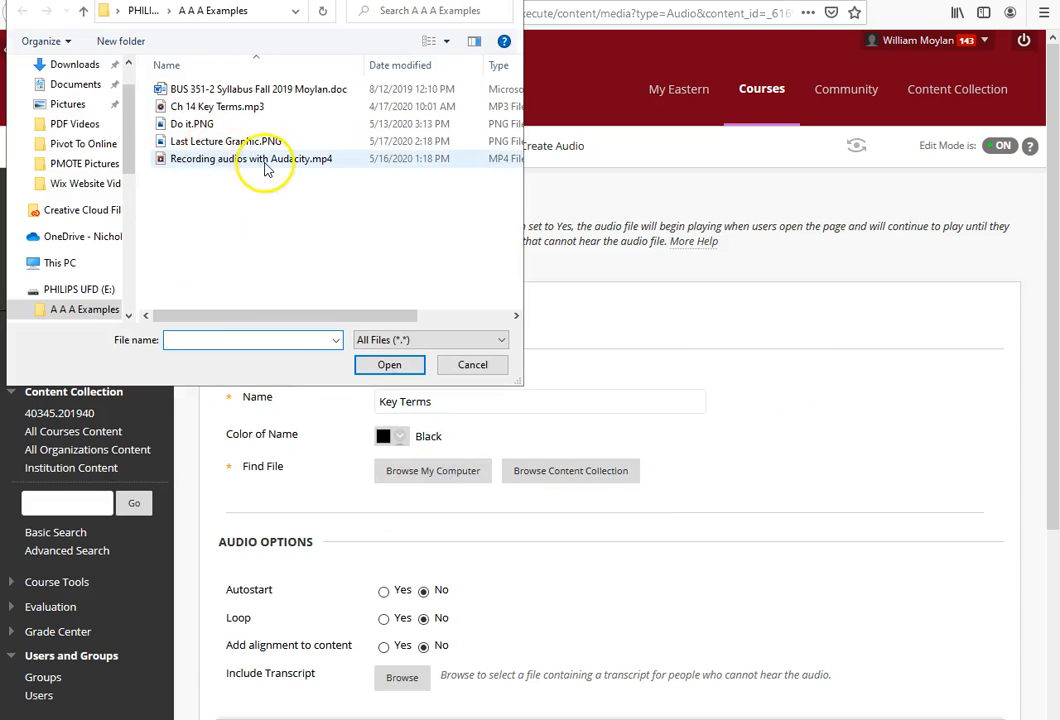
pyautogui.click(222, 107)
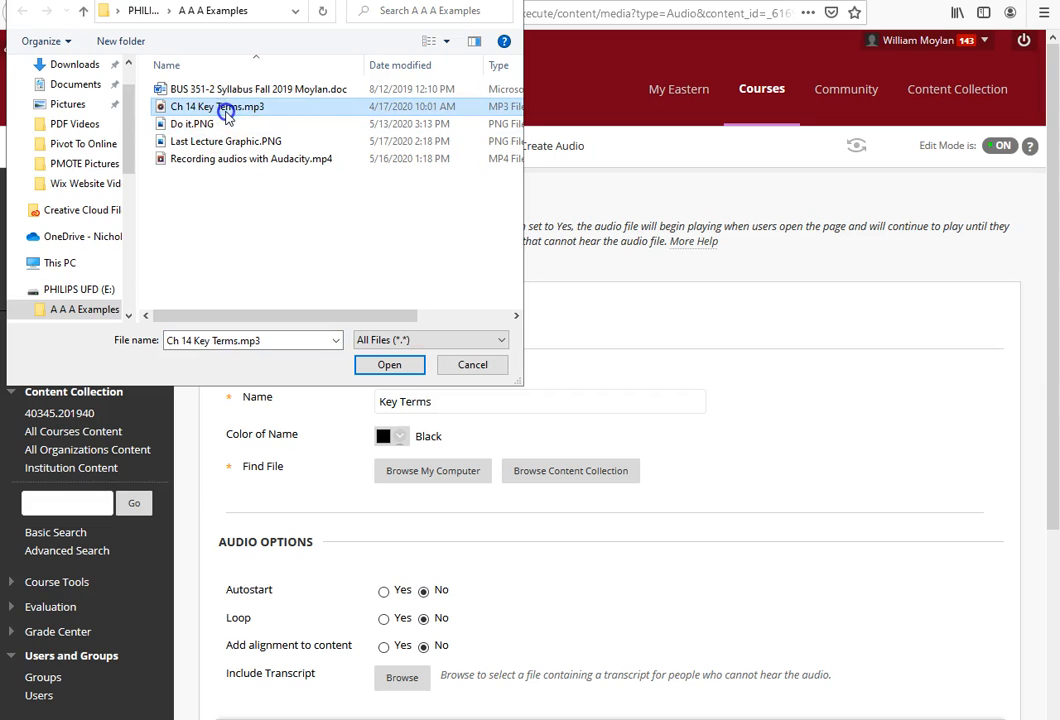
pyautogui.click(225, 107)
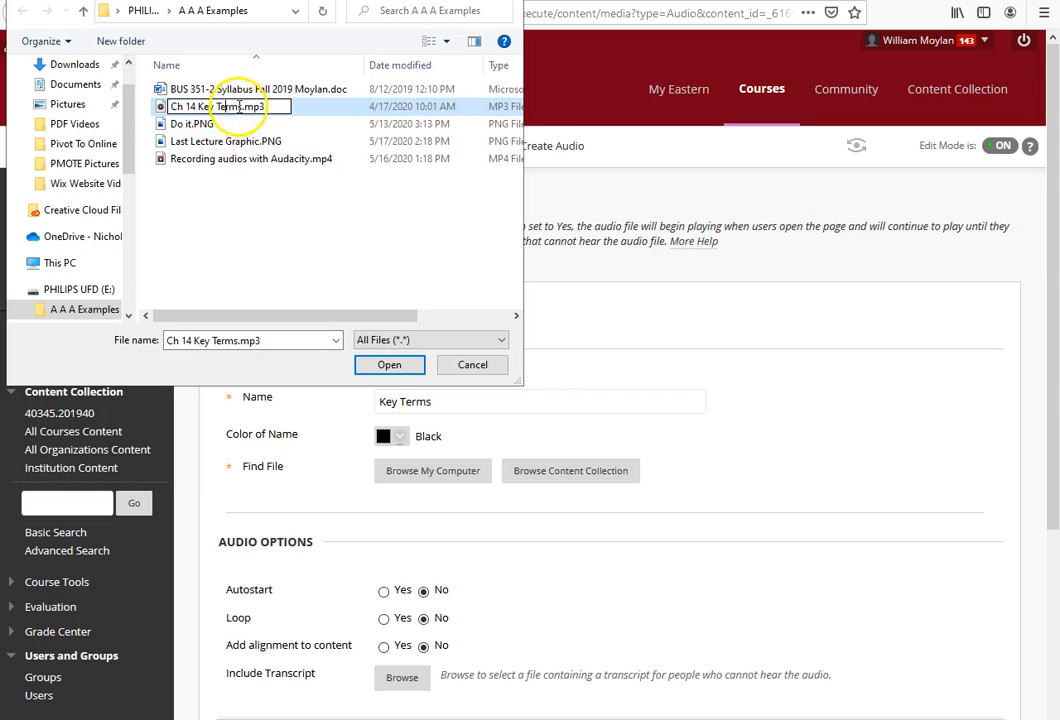
pyautogui.doubleClick(237, 106)
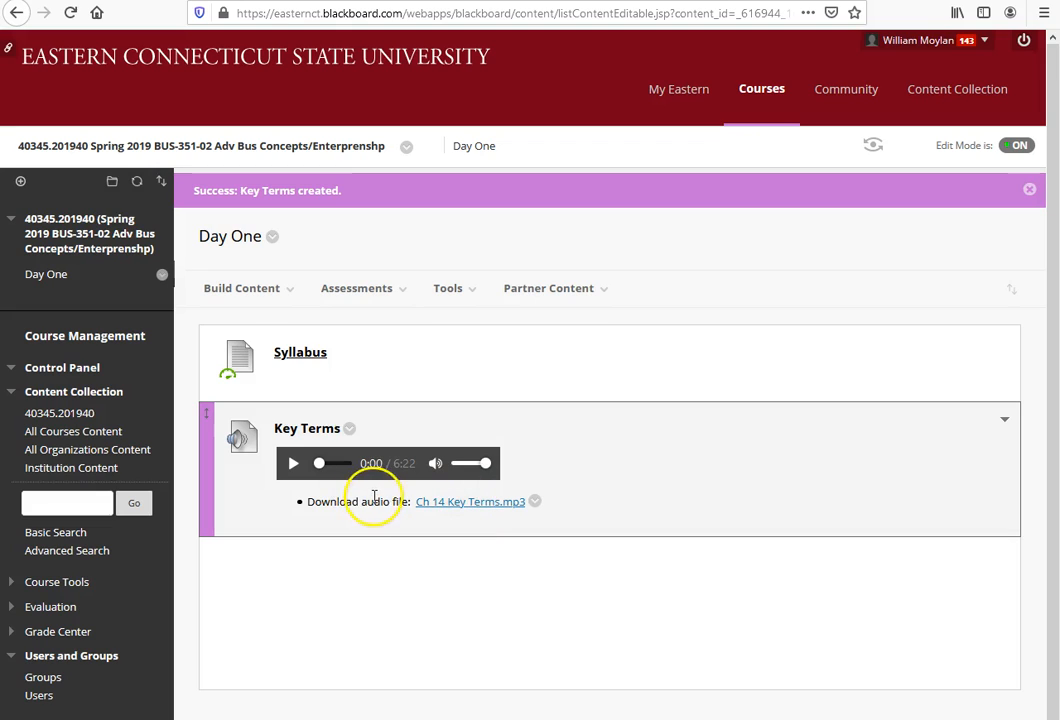
# Step: Test the Key Terms audio by playing it for a few seconds and pausing it
pyautogui.click(292, 465)
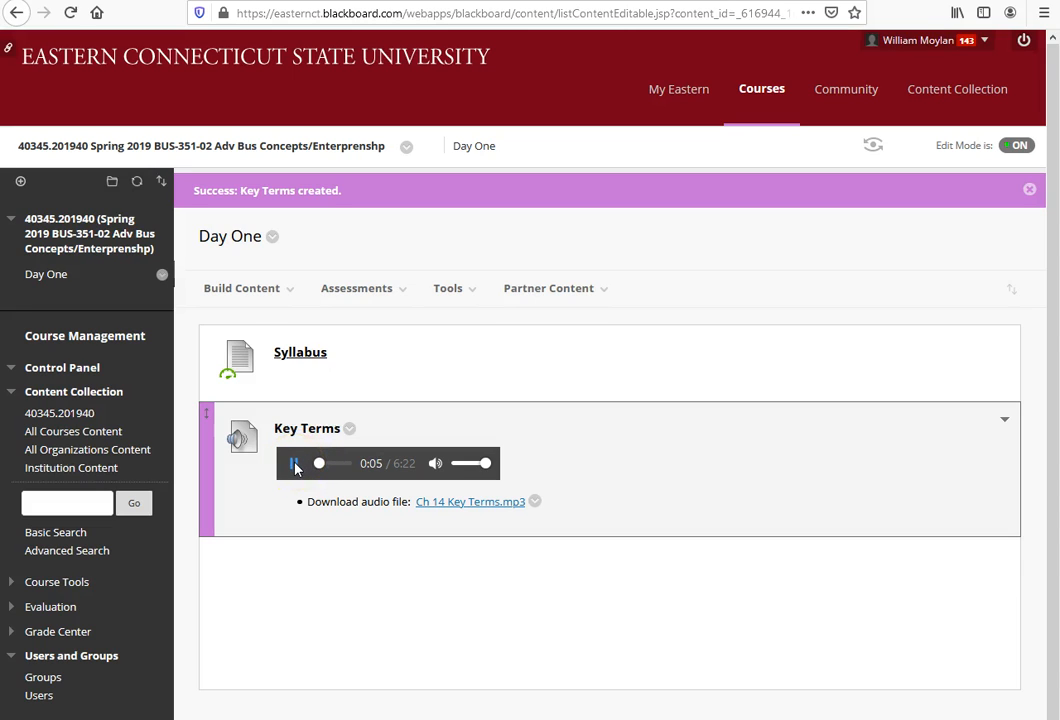
pyautogui.click(294, 464)
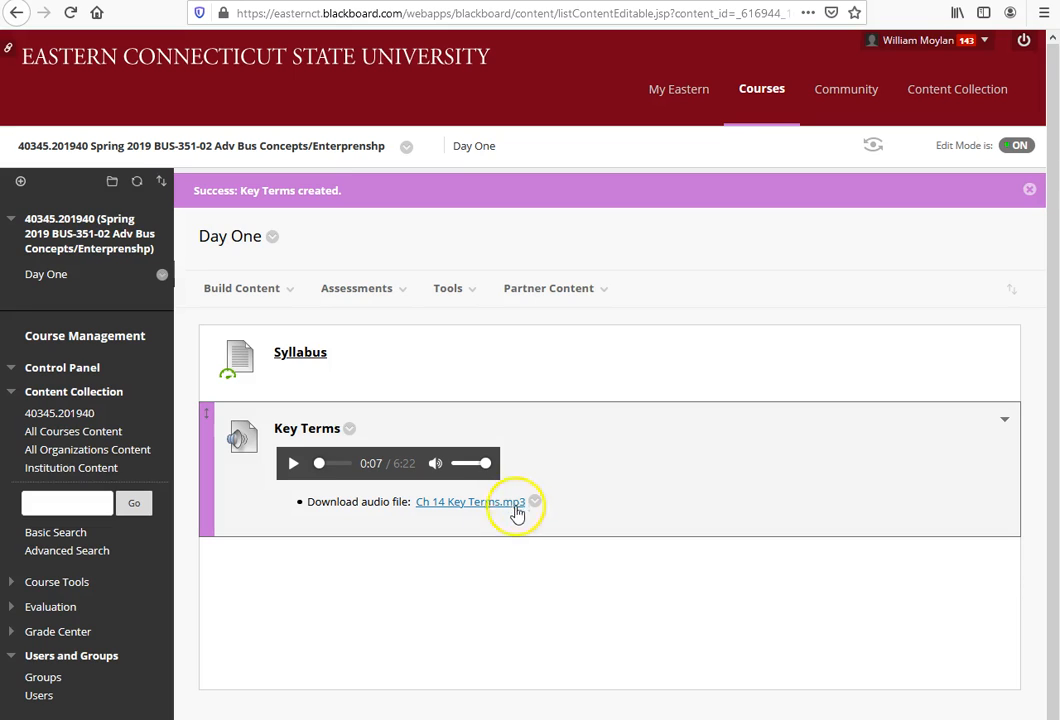
# Step: Create a video item named Video in Day One using the local file Recording audios with Audacity.mp4
pyautogui.moveTo(300, 298)
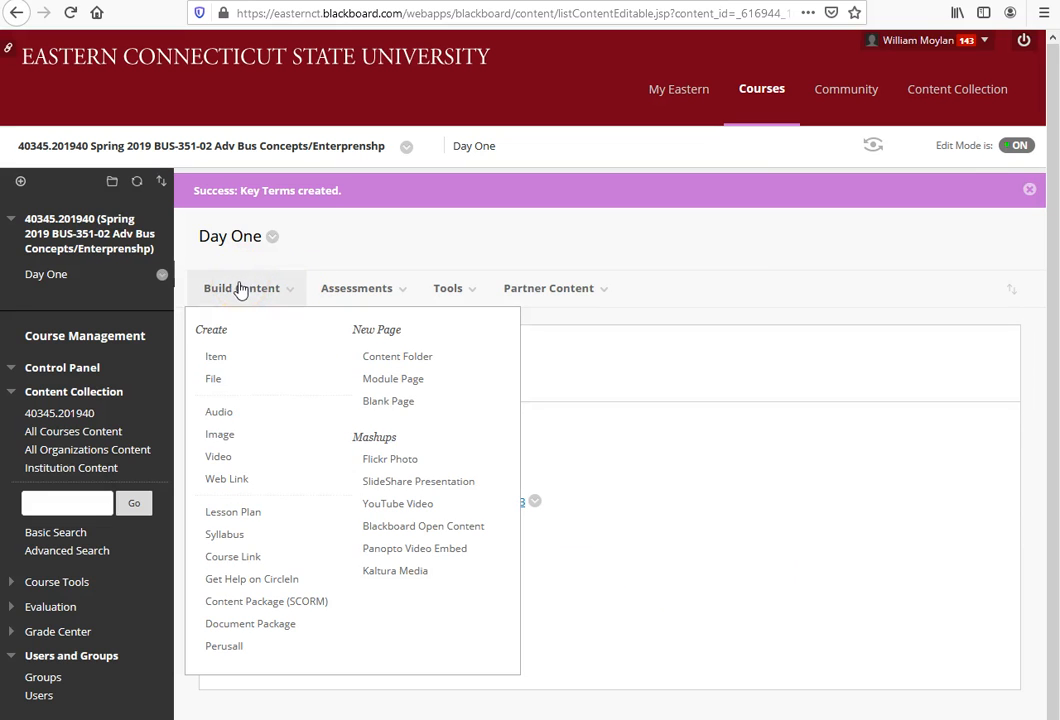
pyautogui.click(219, 456)
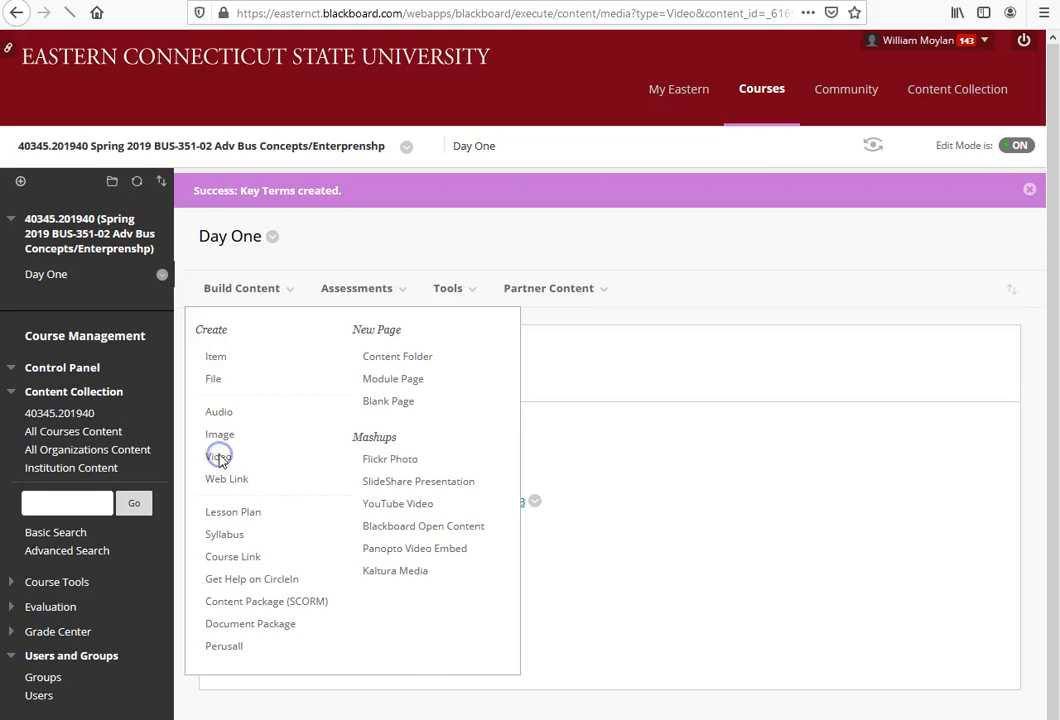
pyautogui.write('Video')
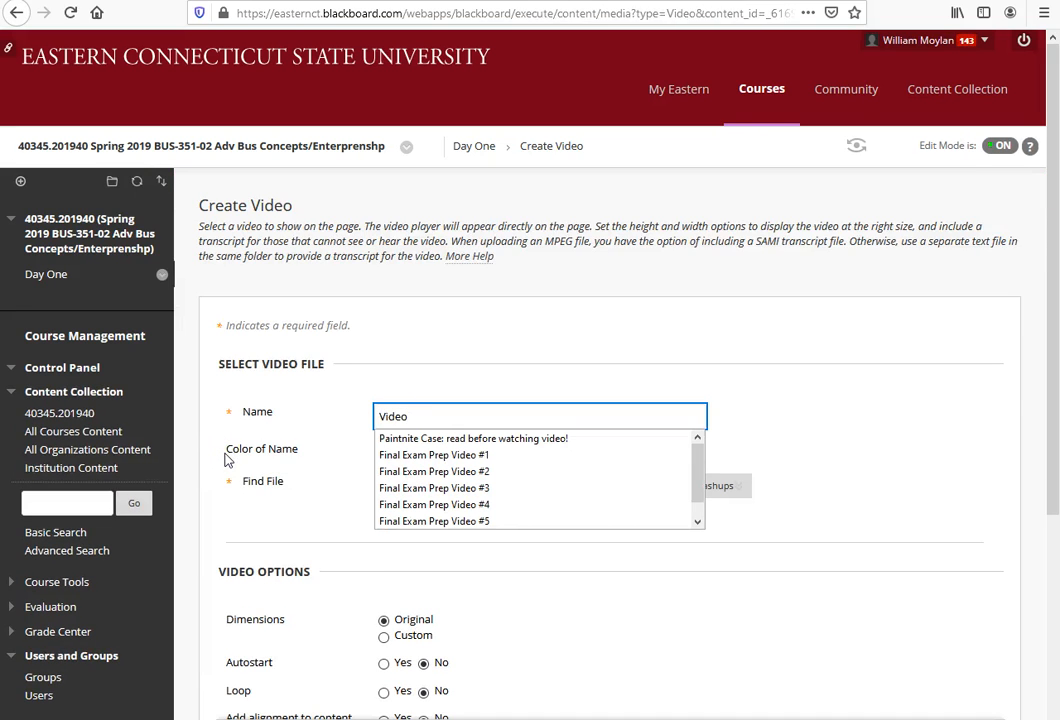
pyautogui.click(866, 495)
pyautogui.click(434, 487)
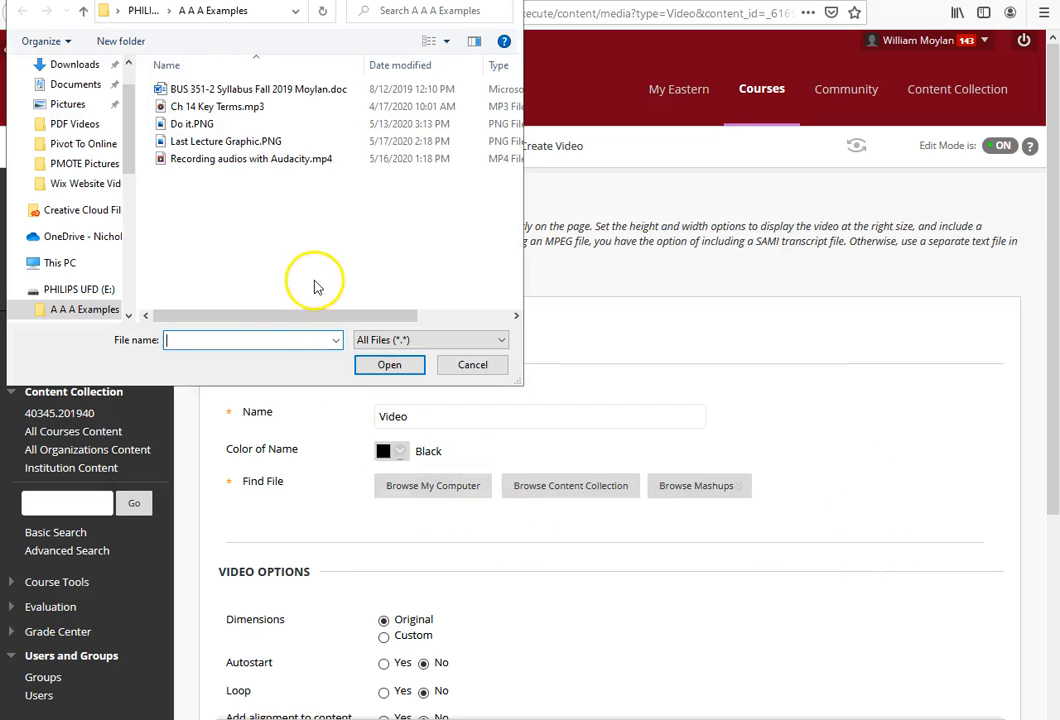
pyautogui.doubleClick(225, 159)
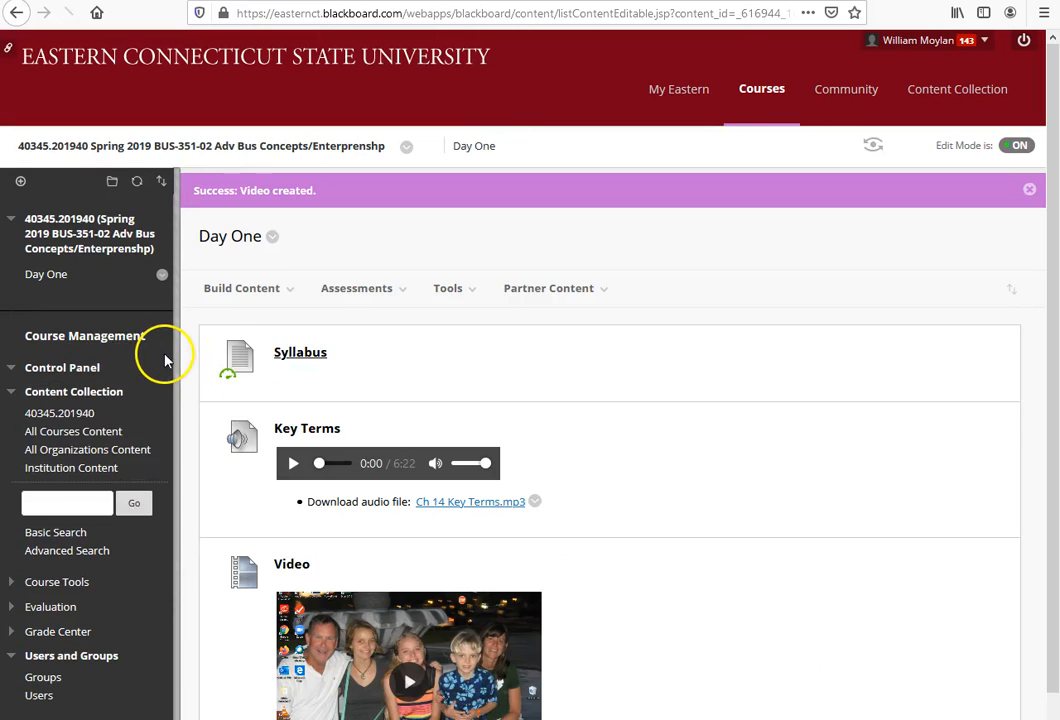
# Step: Test the embedded video by playing it briefly on the Day One page and pausing it
pyautogui.scroll(-1, 710, 606)
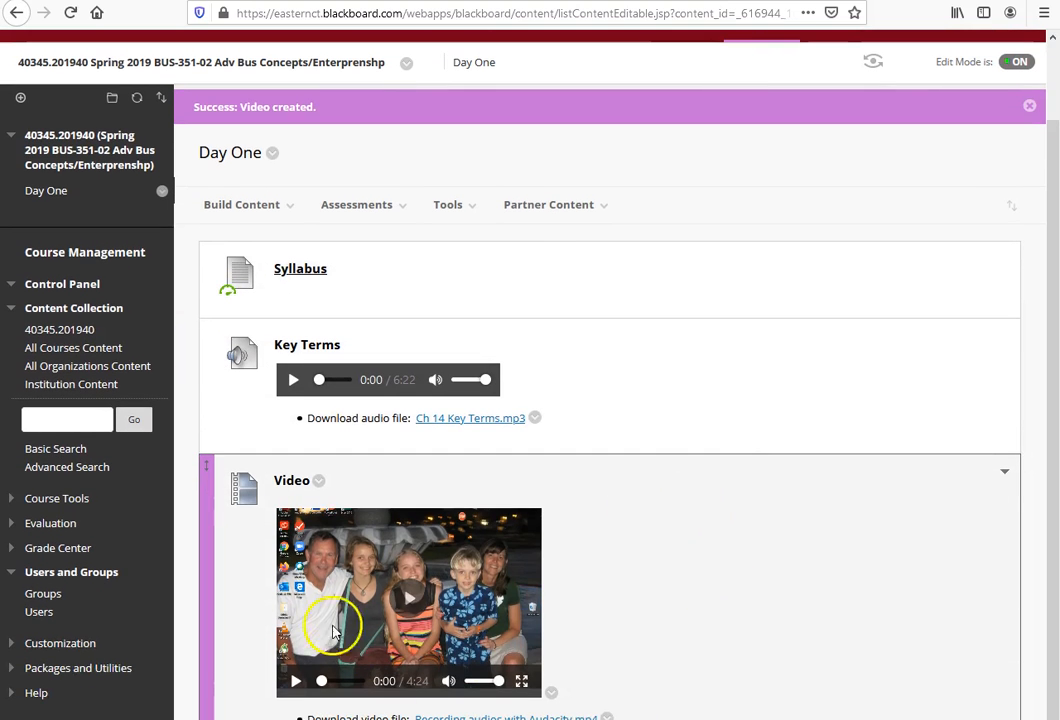
pyautogui.click(410, 596)
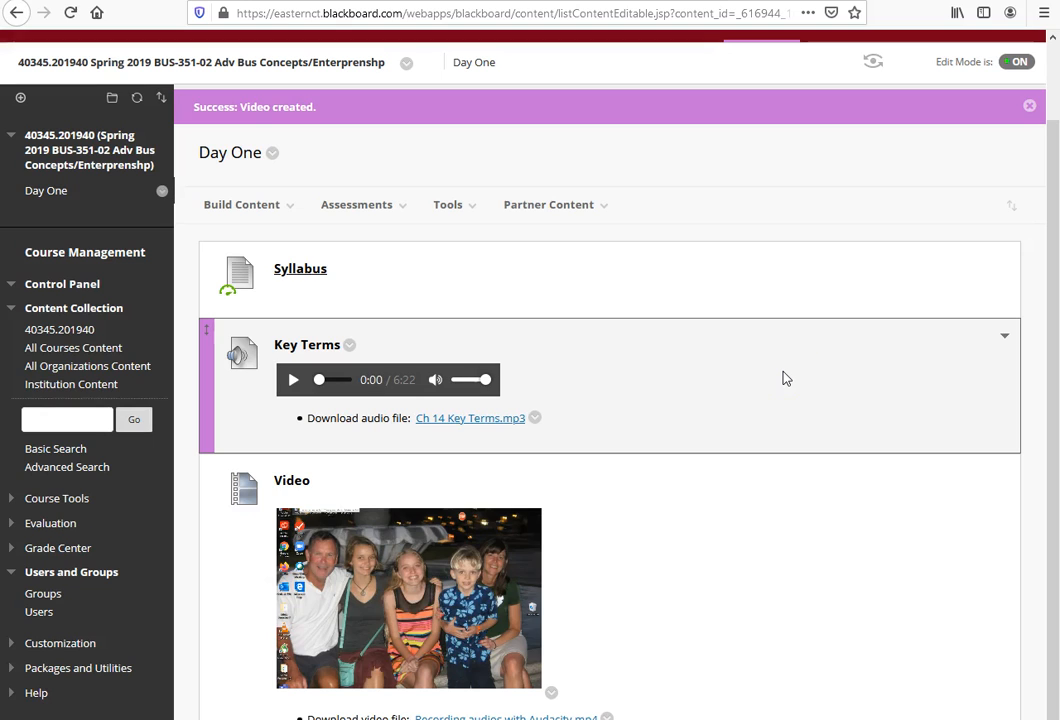
pyautogui.click(797, 396)
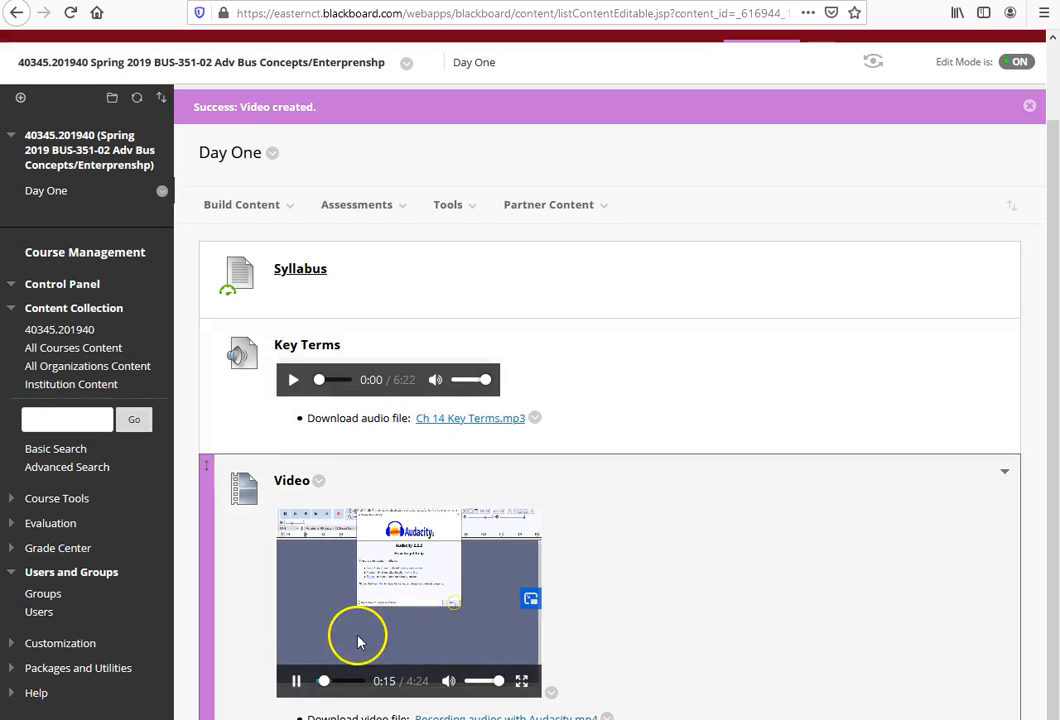
pyautogui.click(296, 681)
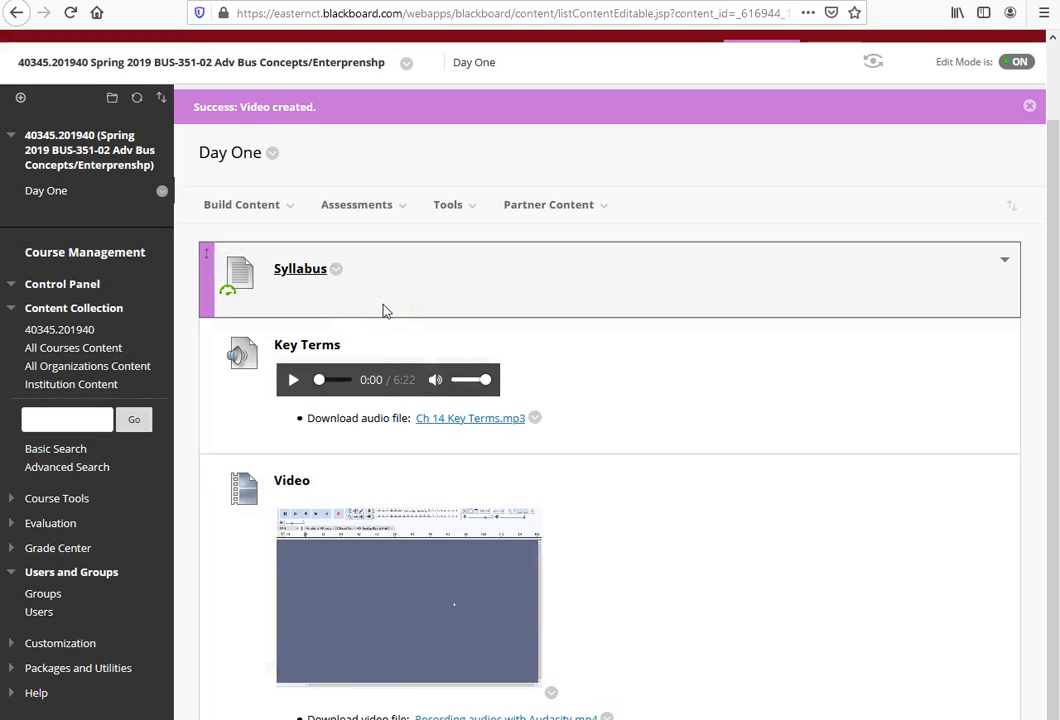
# Step: Start a new web link in the Day One content area and name it The Last Lecture
pyautogui.click(233, 206)
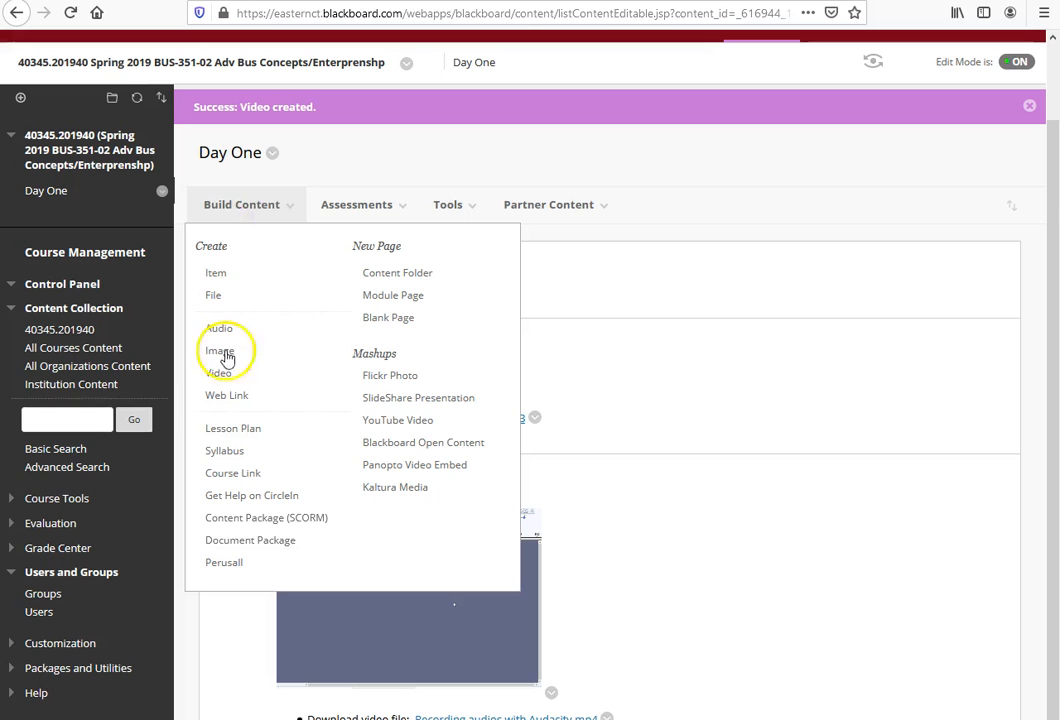
pyautogui.click(222, 396)
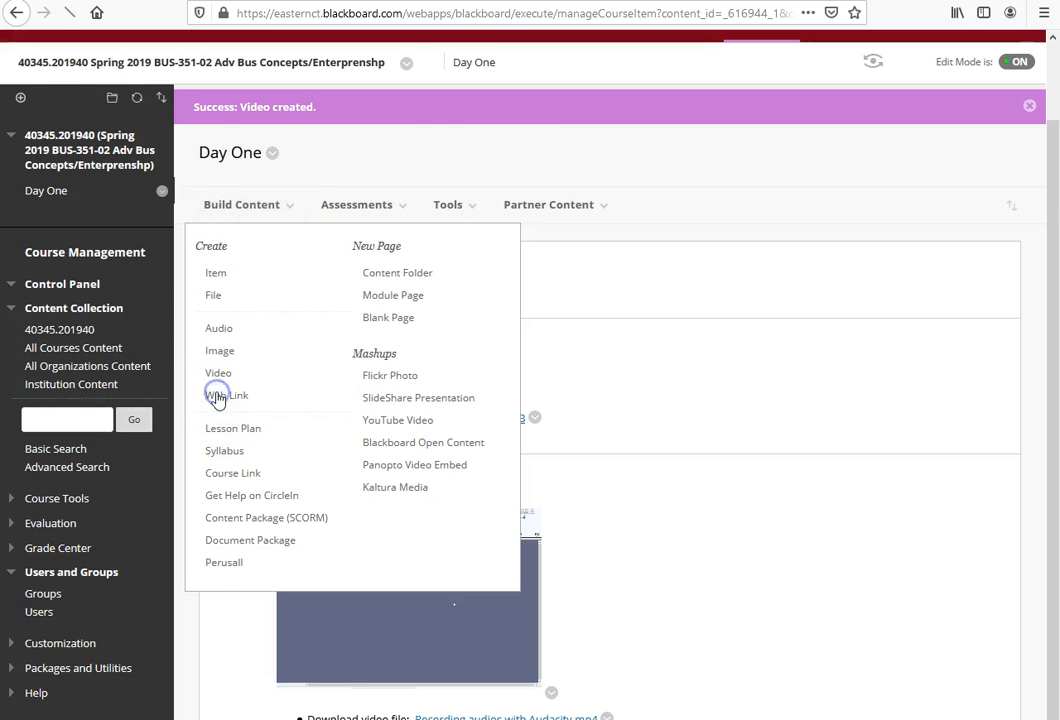
pyautogui.click(417, 378)
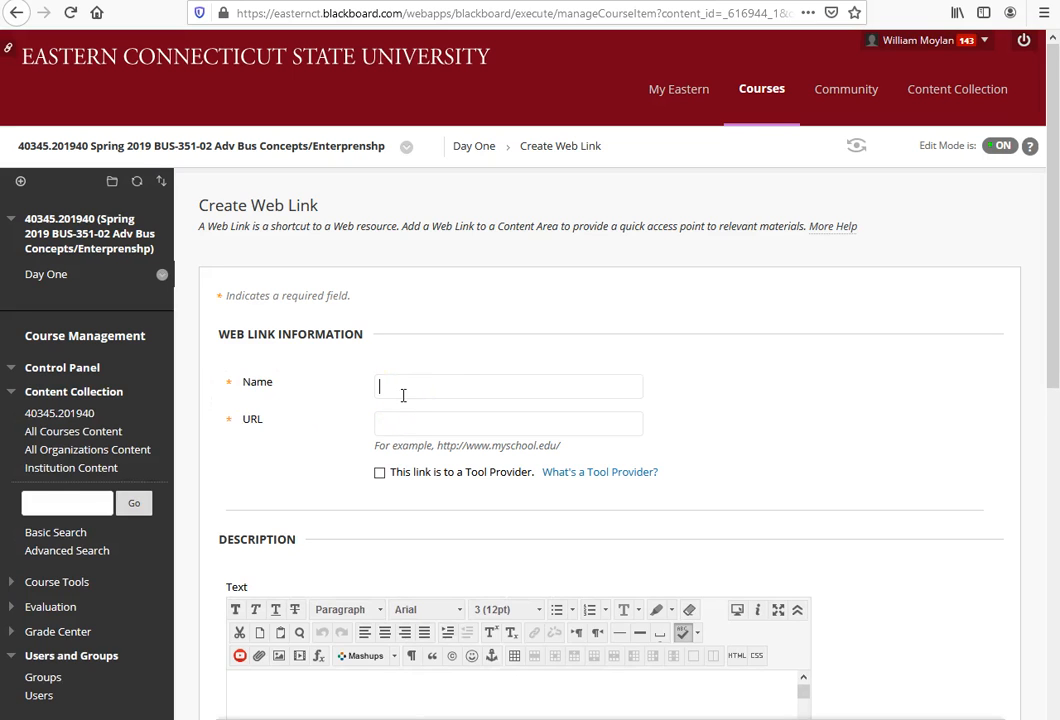
pyautogui.write('The Last Lecture')
pyautogui.click(414, 432)
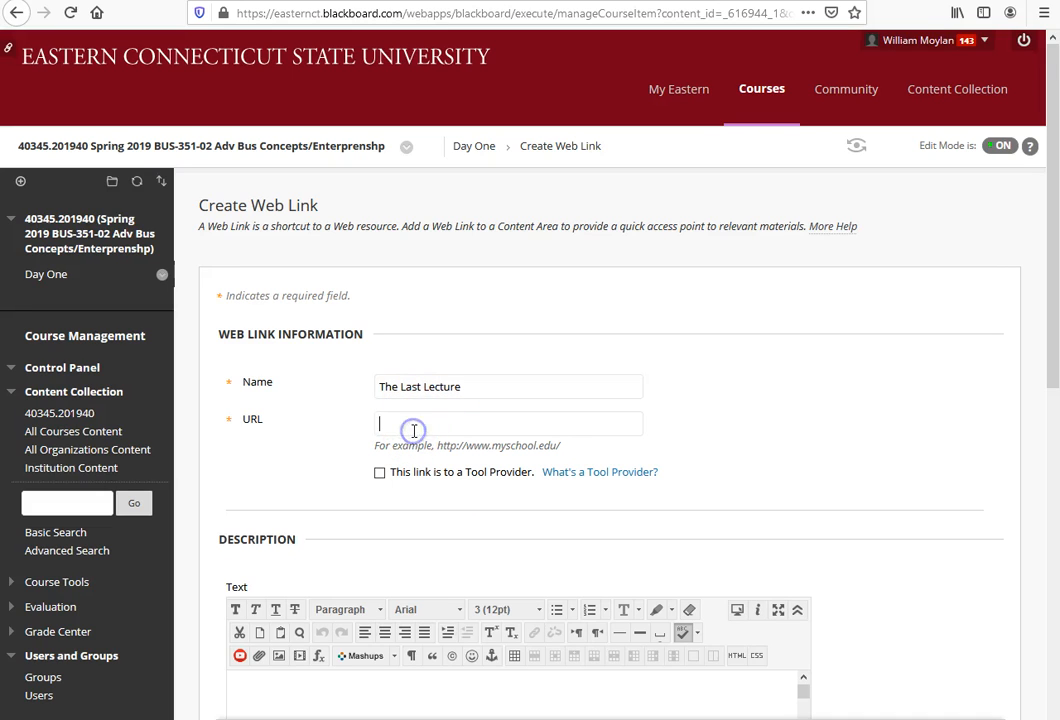
pyautogui.hotkey('alt', 'Tab')
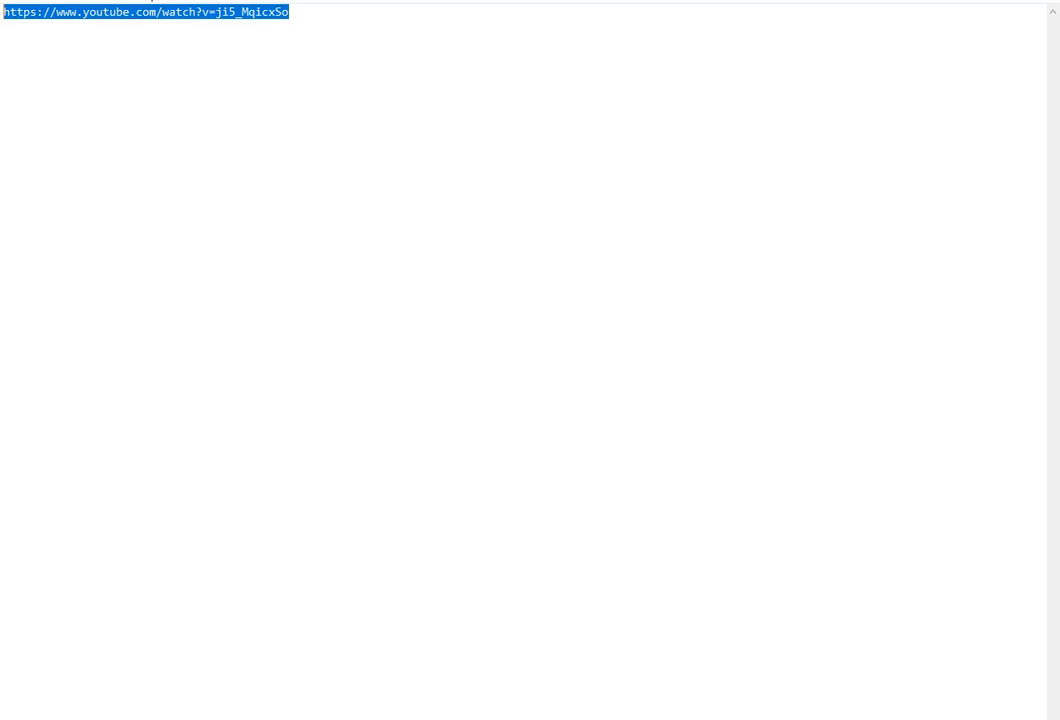
pyautogui.rightClick(158, 14)
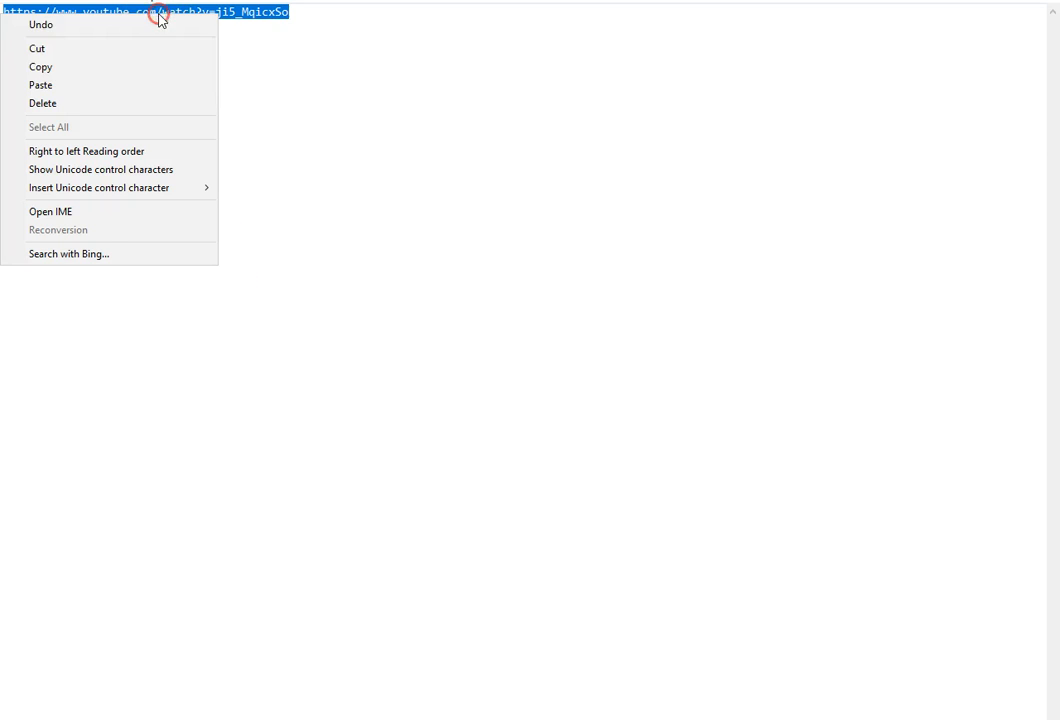
pyautogui.click(66, 67)
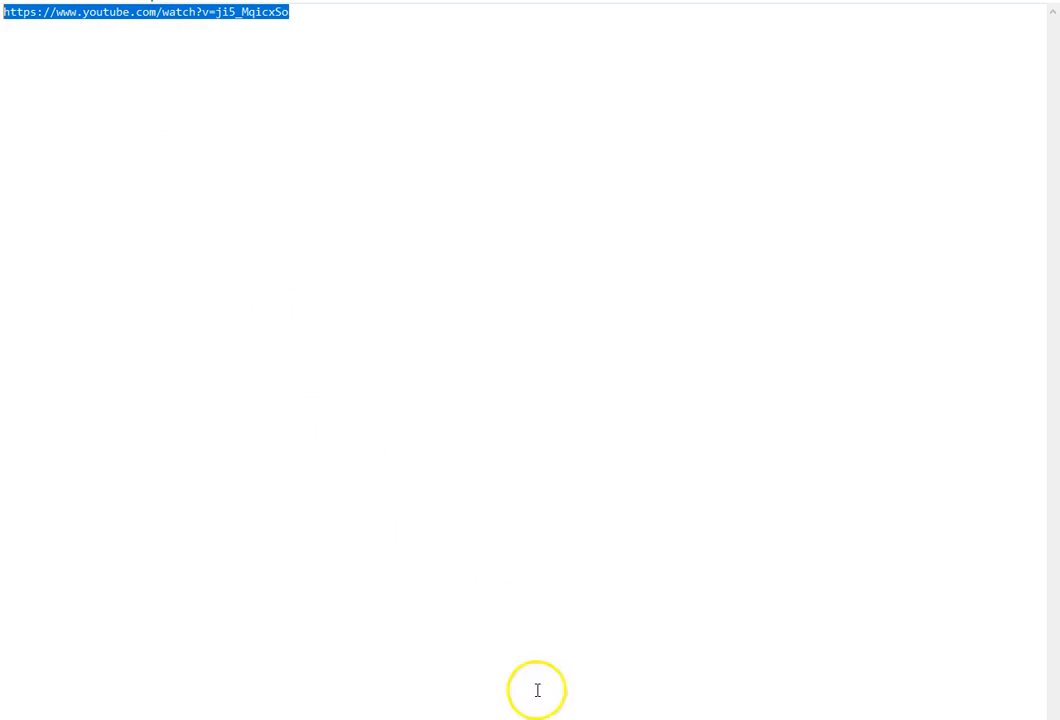
pyautogui.hotkey('alt', 'Tab')
pyautogui.rightClick(395, 426)
pyautogui.click(436, 501)
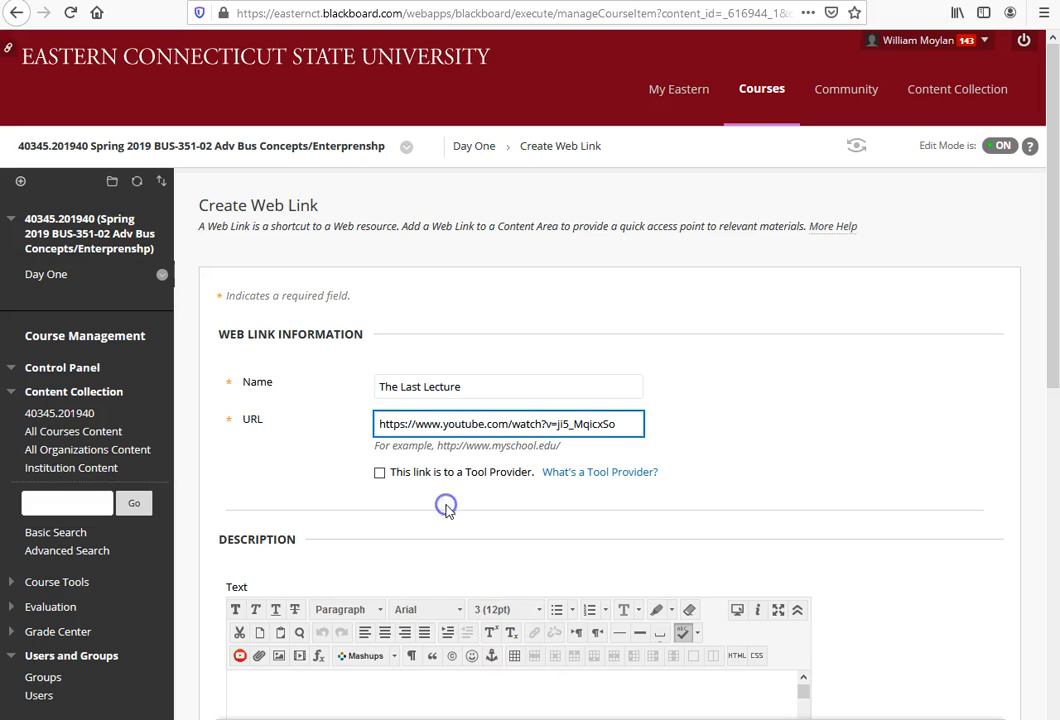
pyautogui.press('Return')
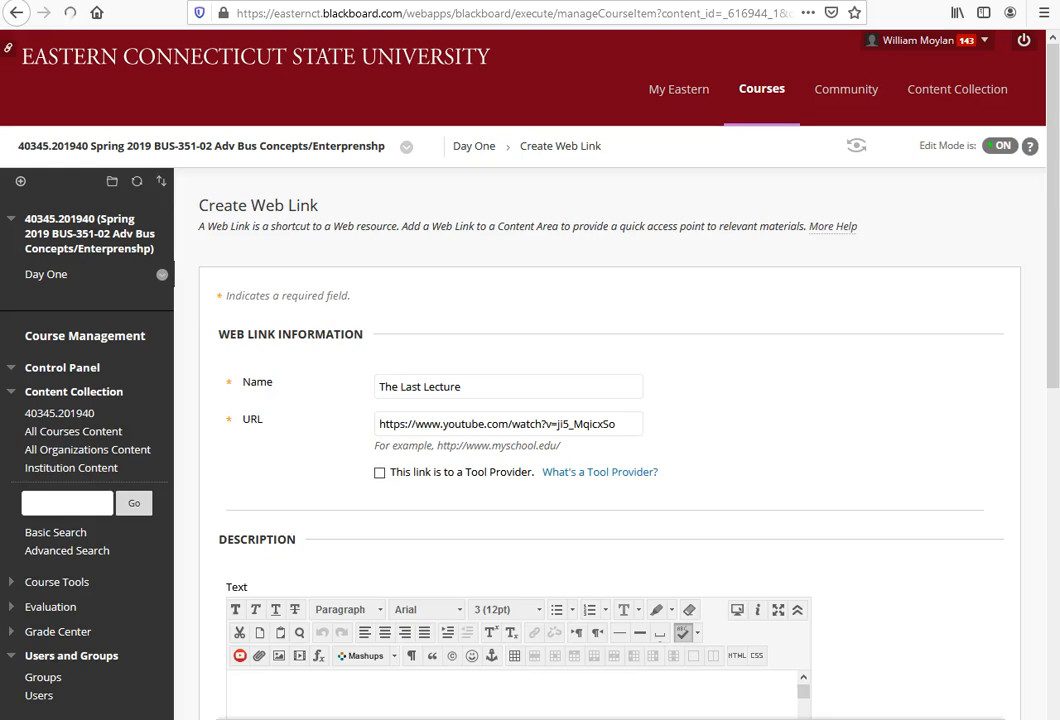
# Step: Test The Last Lecture link by playing its YouTube video for a few seconds, pausing it and returning to the Day One page
pyautogui.scroll(-3, 826, 487)
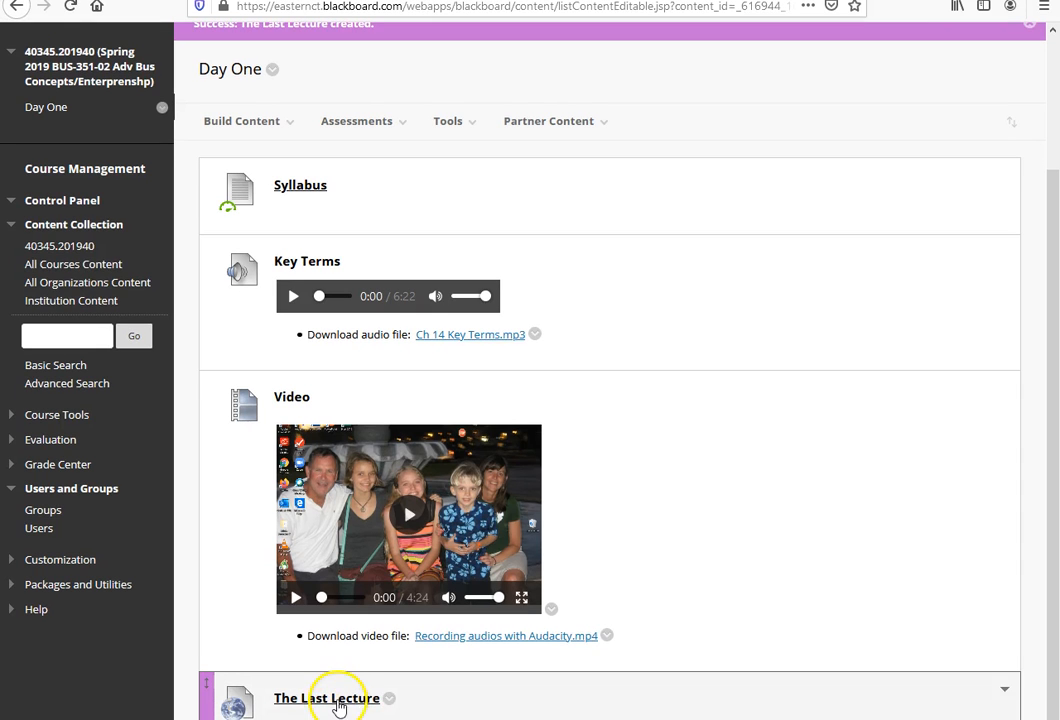
pyautogui.click(339, 702)
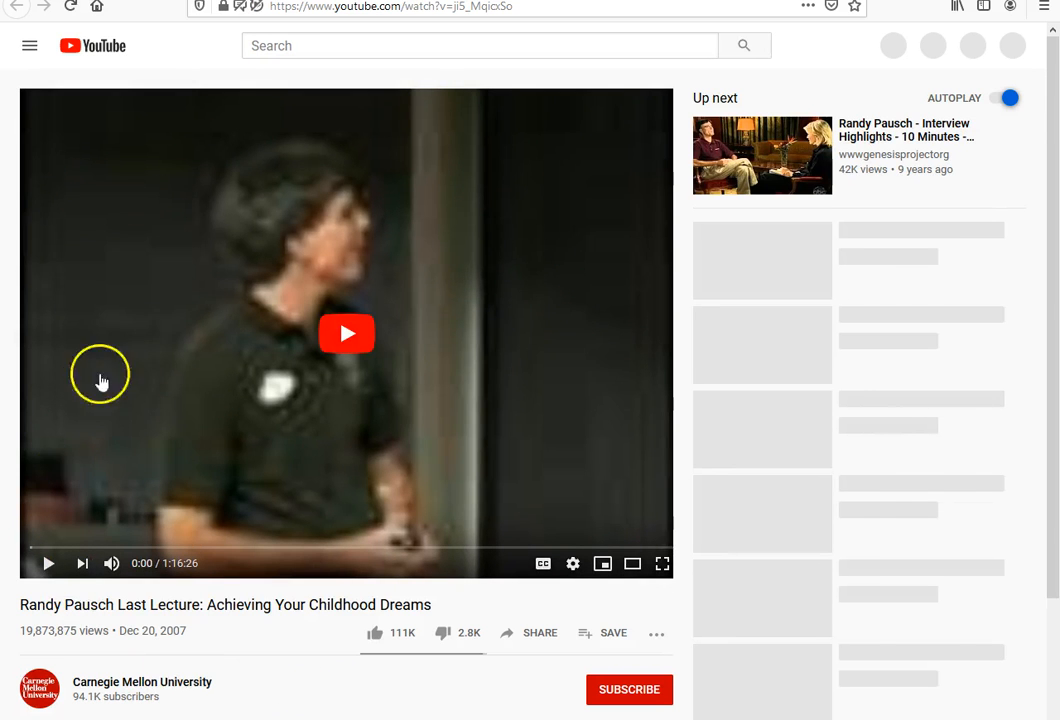
pyautogui.click(48, 563)
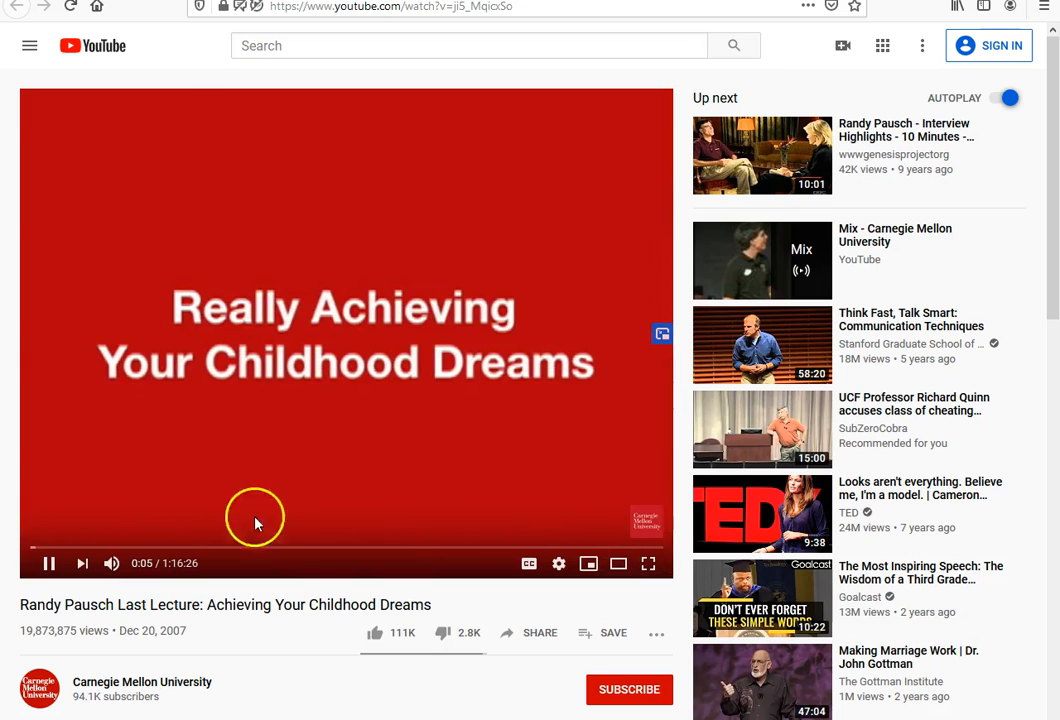
pyautogui.click(46, 563)
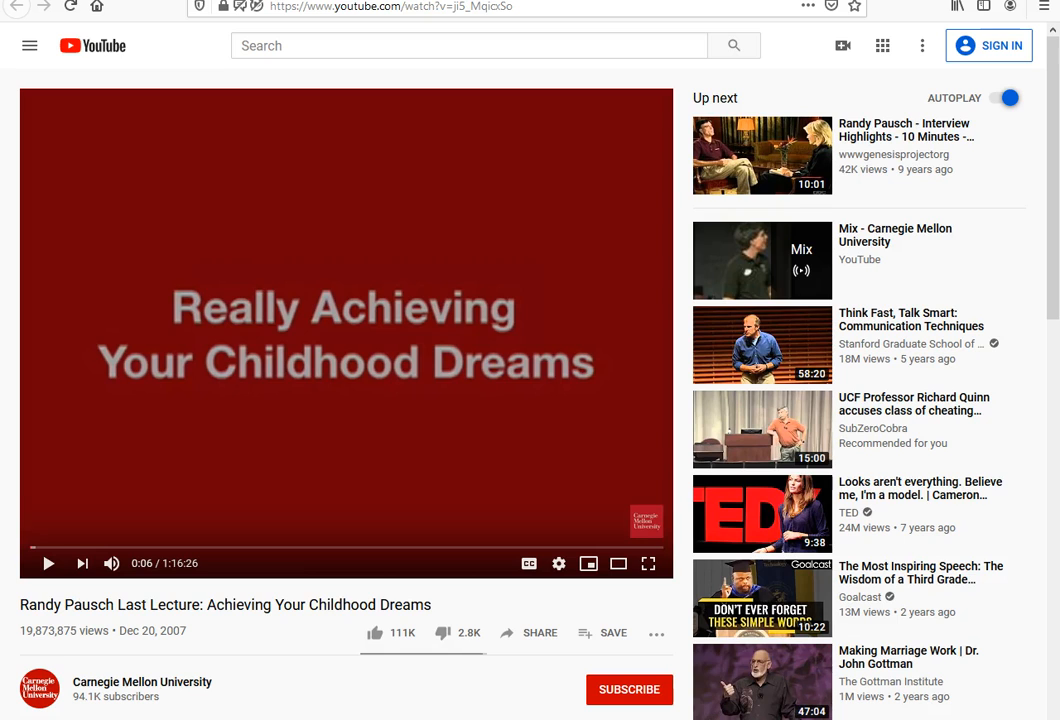
pyautogui.click(625, 718)
pyautogui.hotkey('alt', 'Tab')
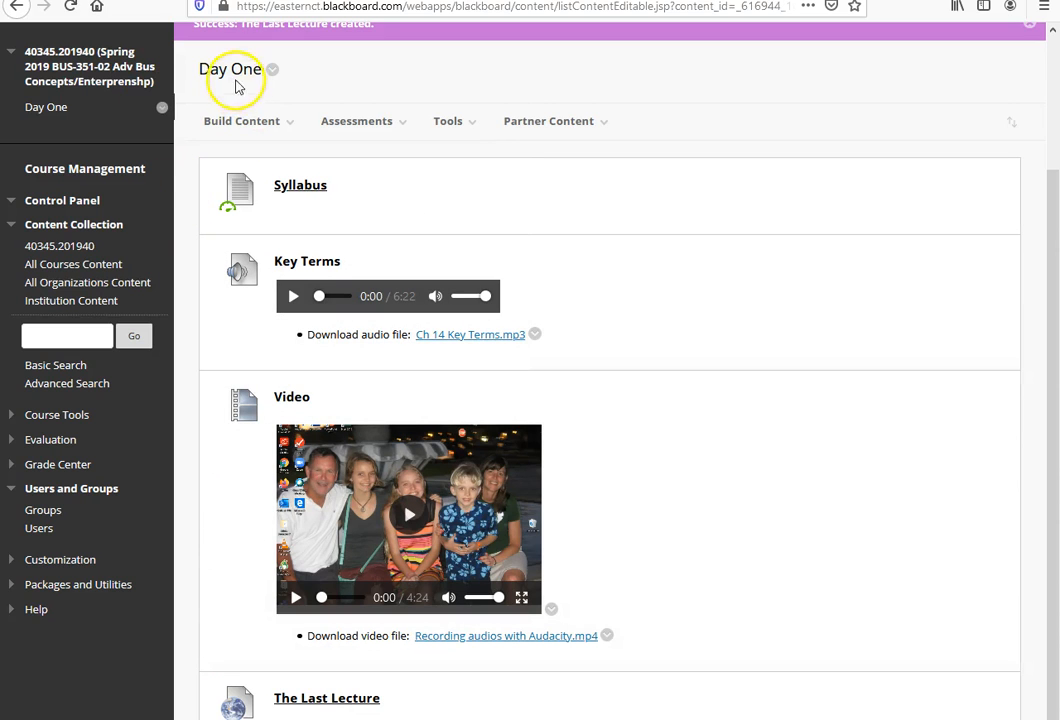
# Step: Add a content area named Dat 2 to the course menu and make it available to users
pyautogui.scroll(3, 165, 240)
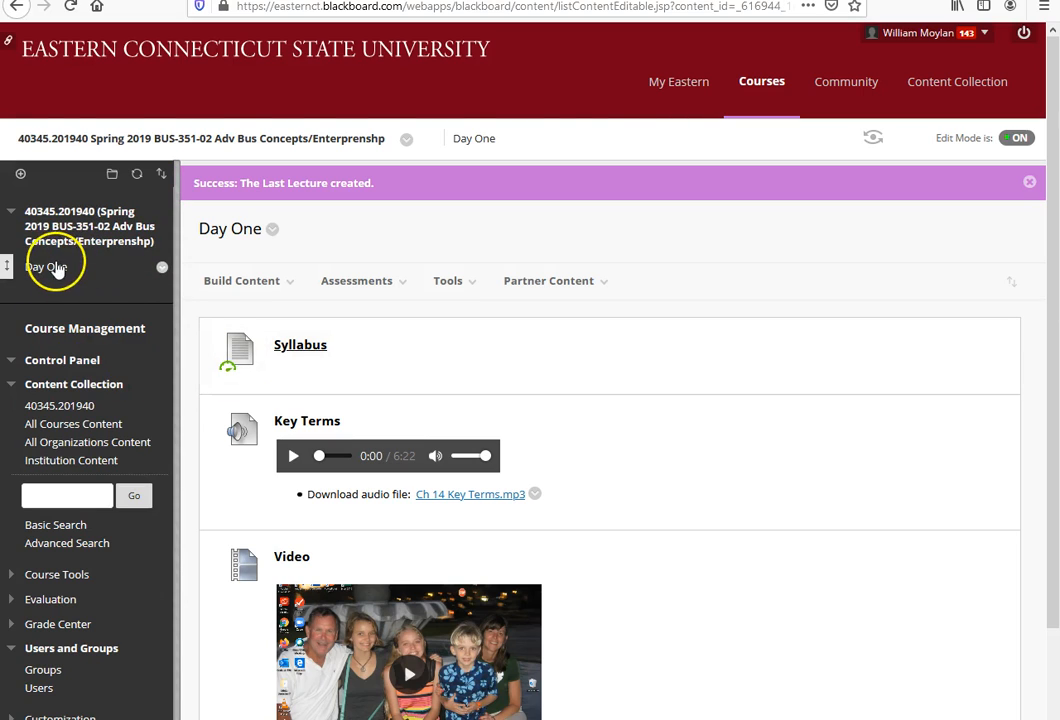
pyautogui.click(20, 175)
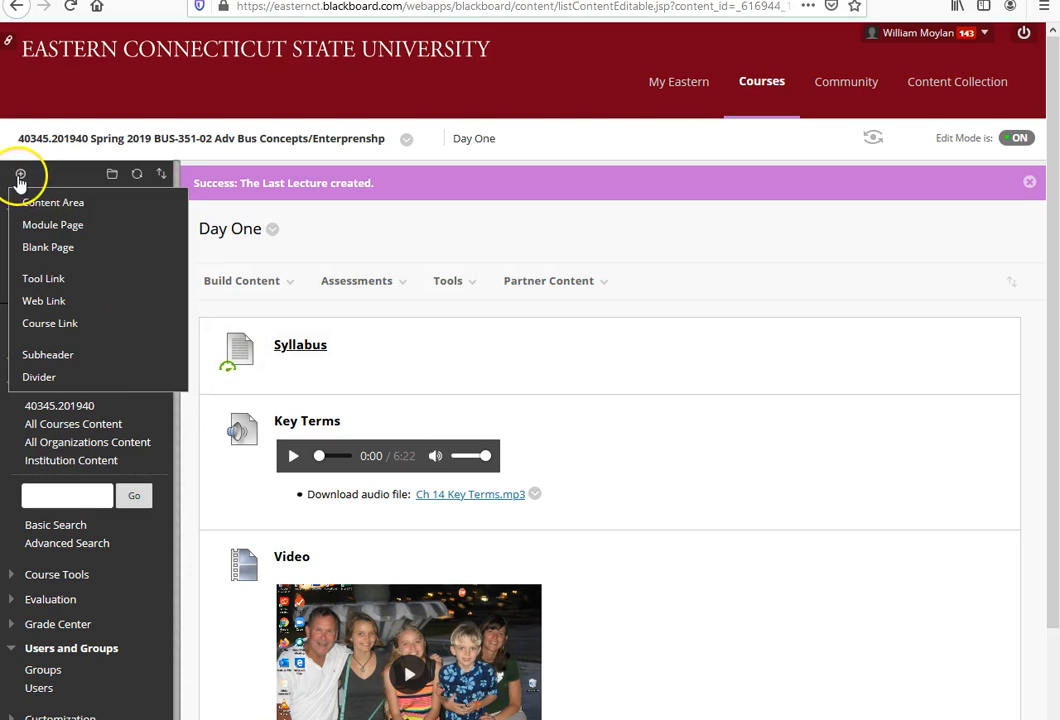
pyautogui.click(24, 200)
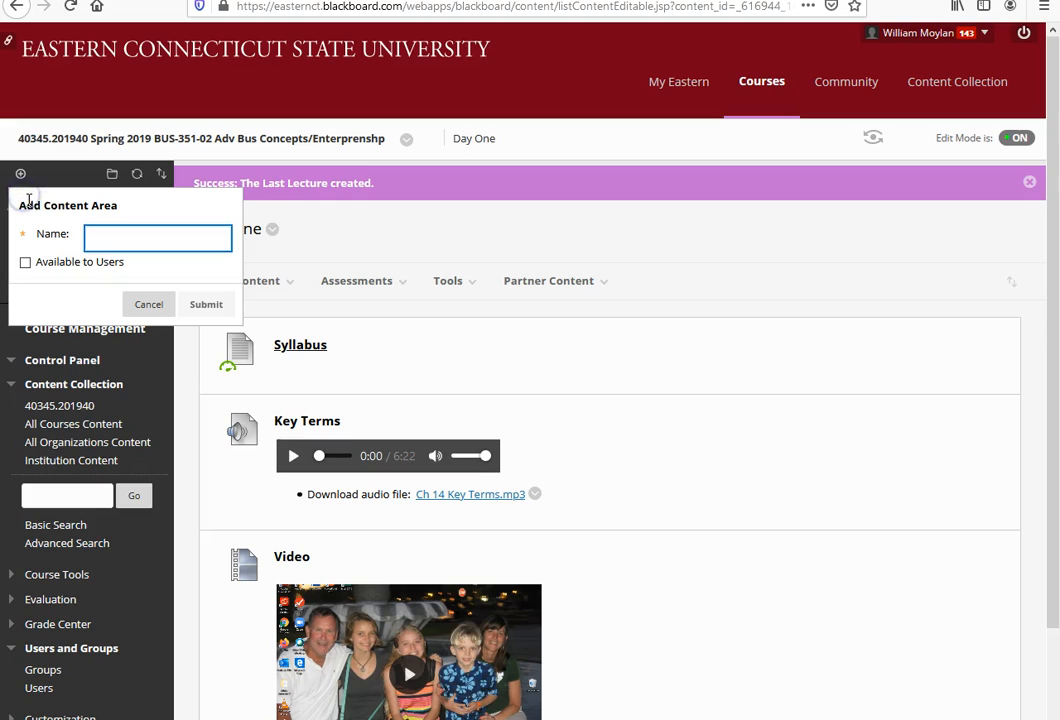
pyautogui.write('Dat 2')
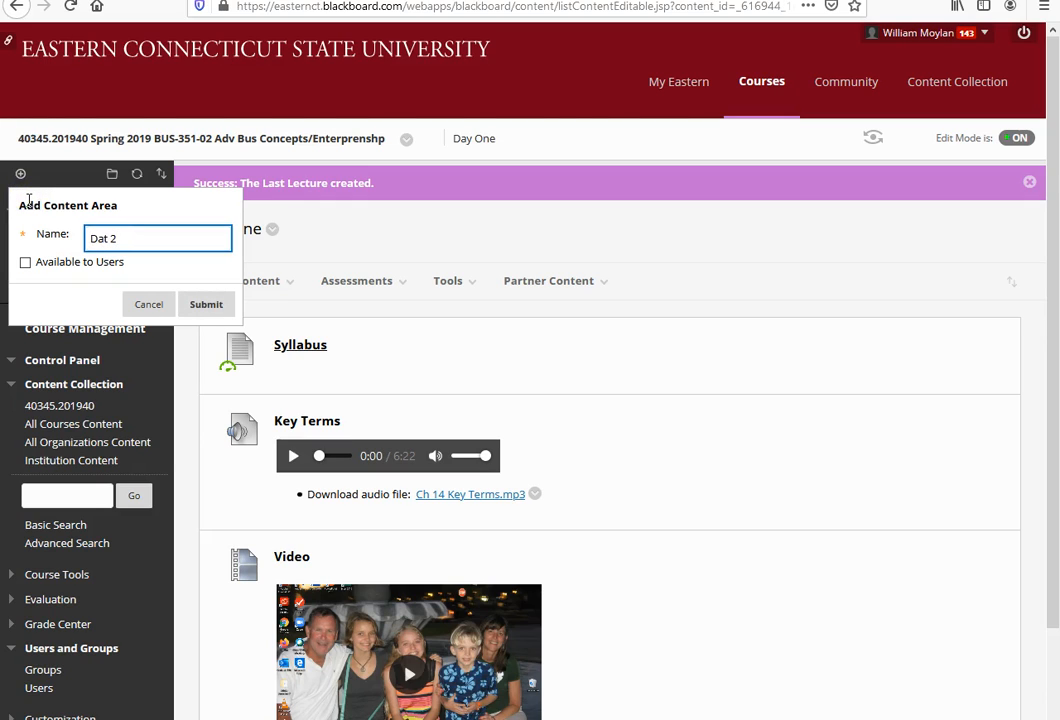
pyautogui.click(25, 262)
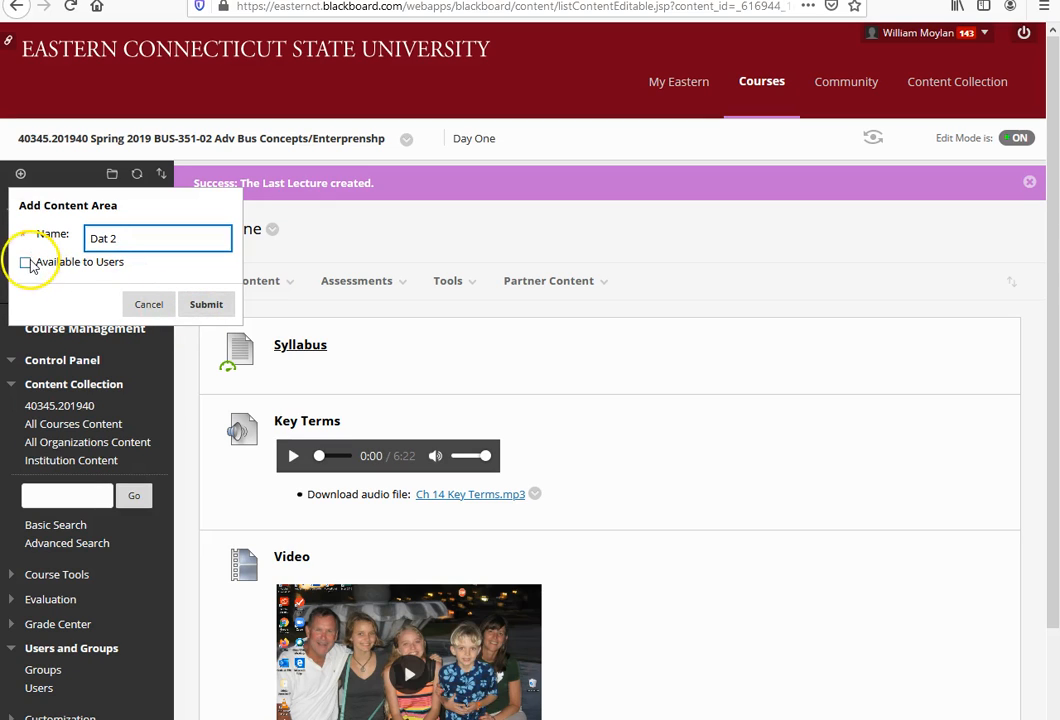
pyautogui.click(203, 308)
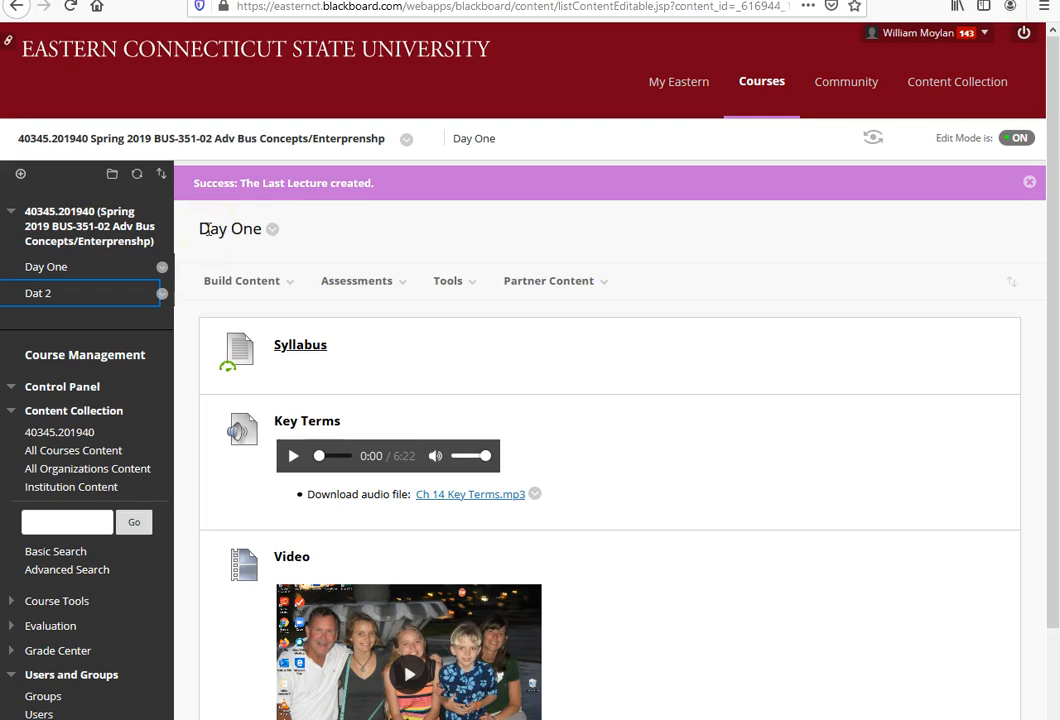
pyautogui.click(215, 281)
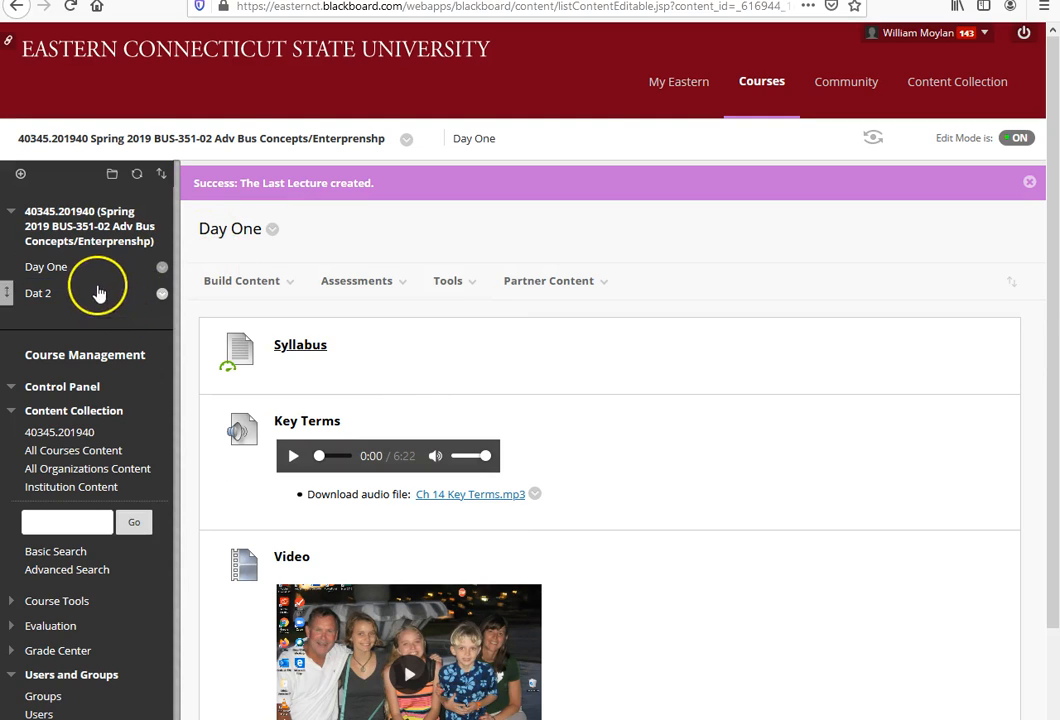